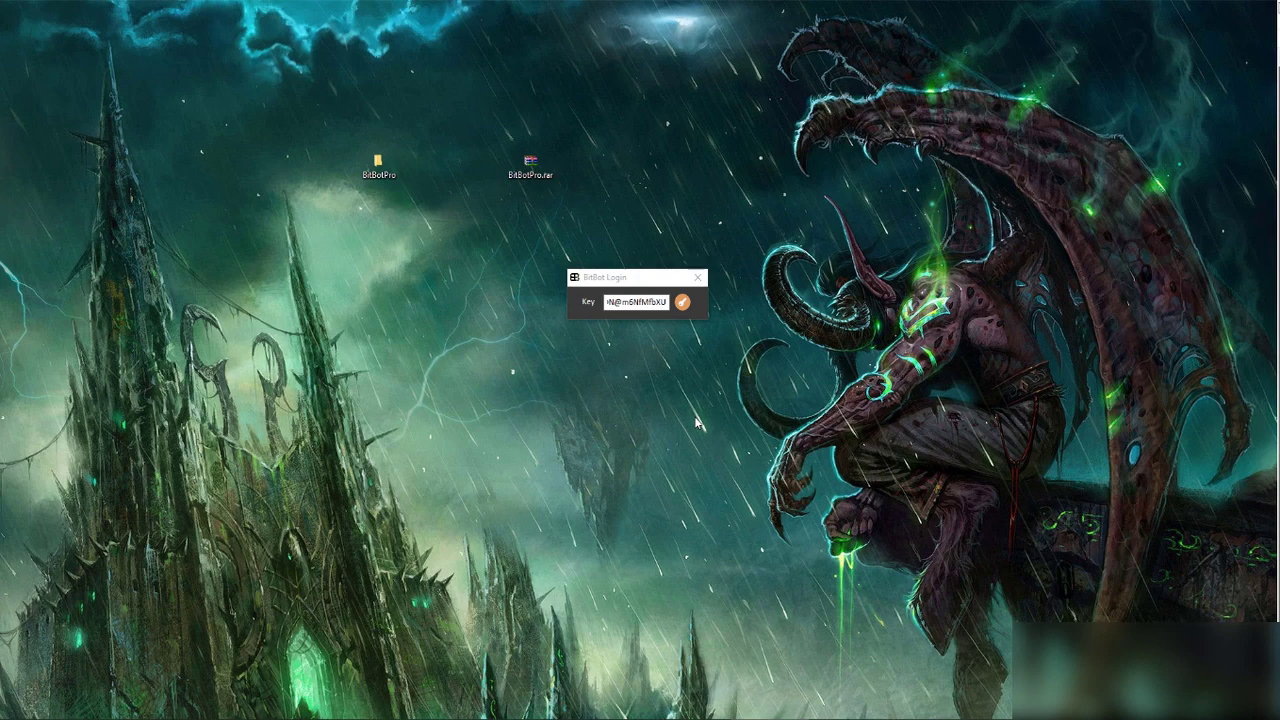
# Log in with the entered key and set the default currency to USDT.
pyautogui.press('Return')
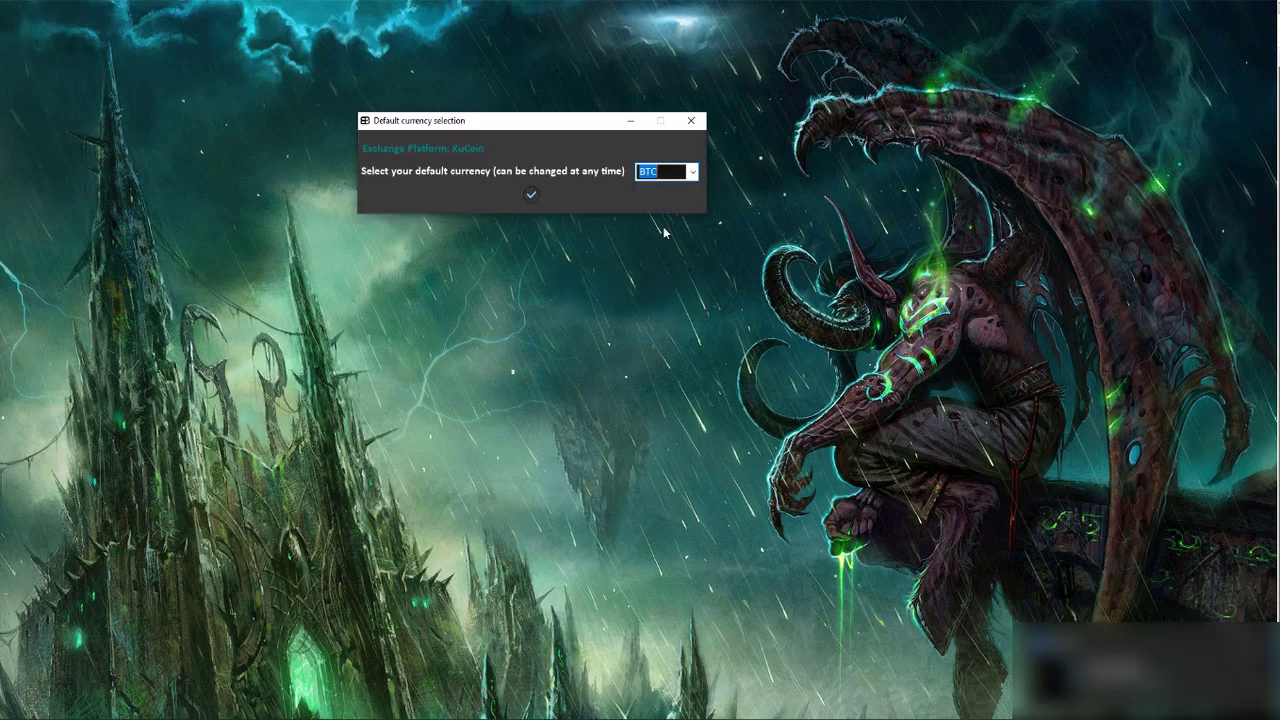
pyautogui.click(691, 176)
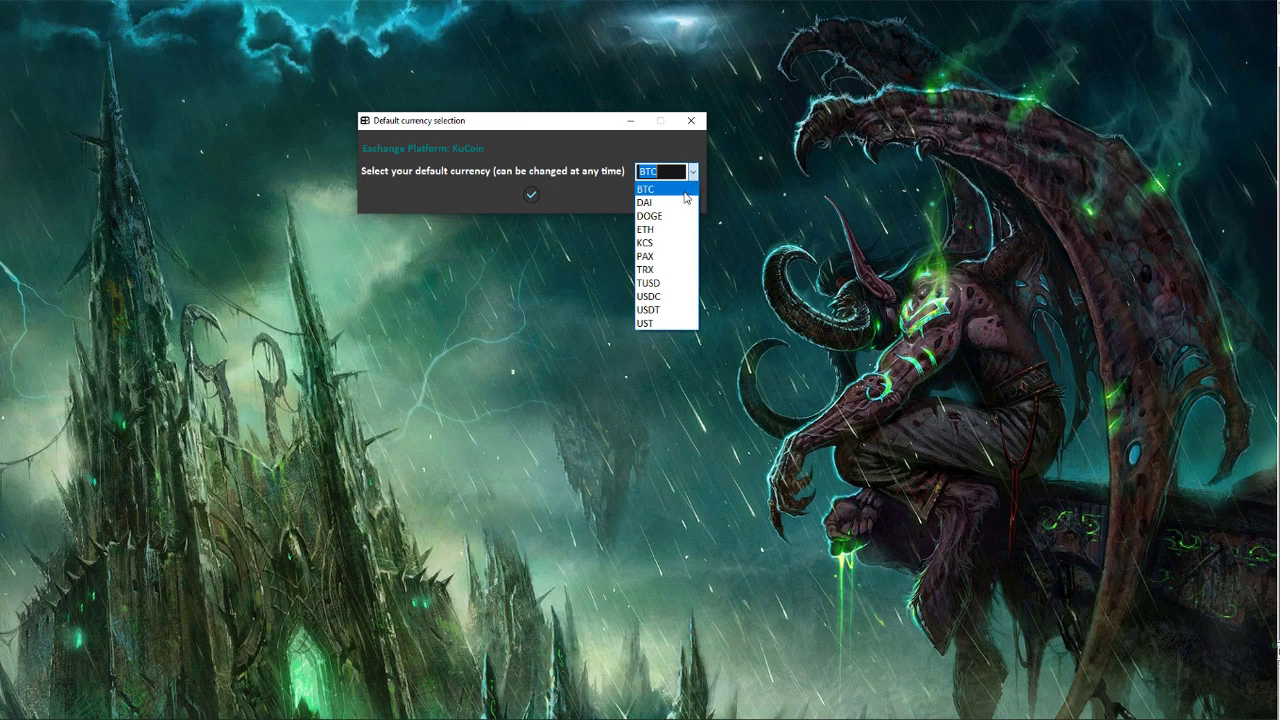
pyautogui.click(655, 312)
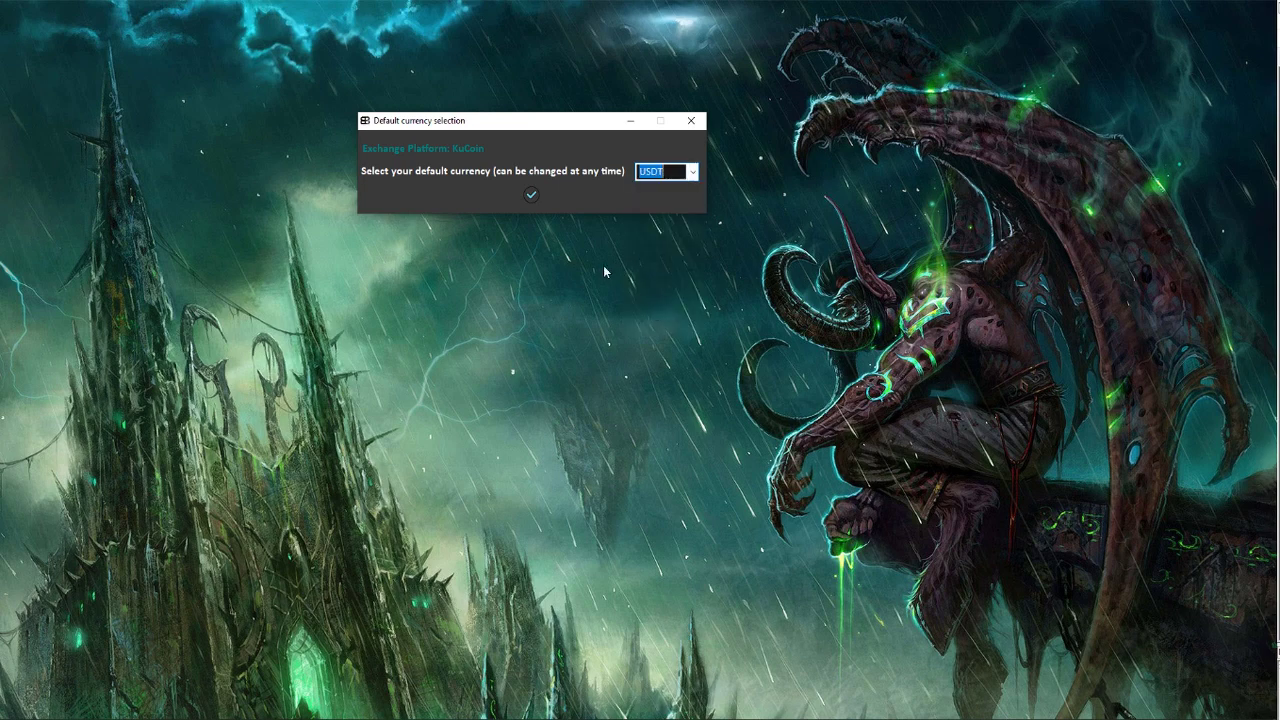
pyautogui.click(531, 196)
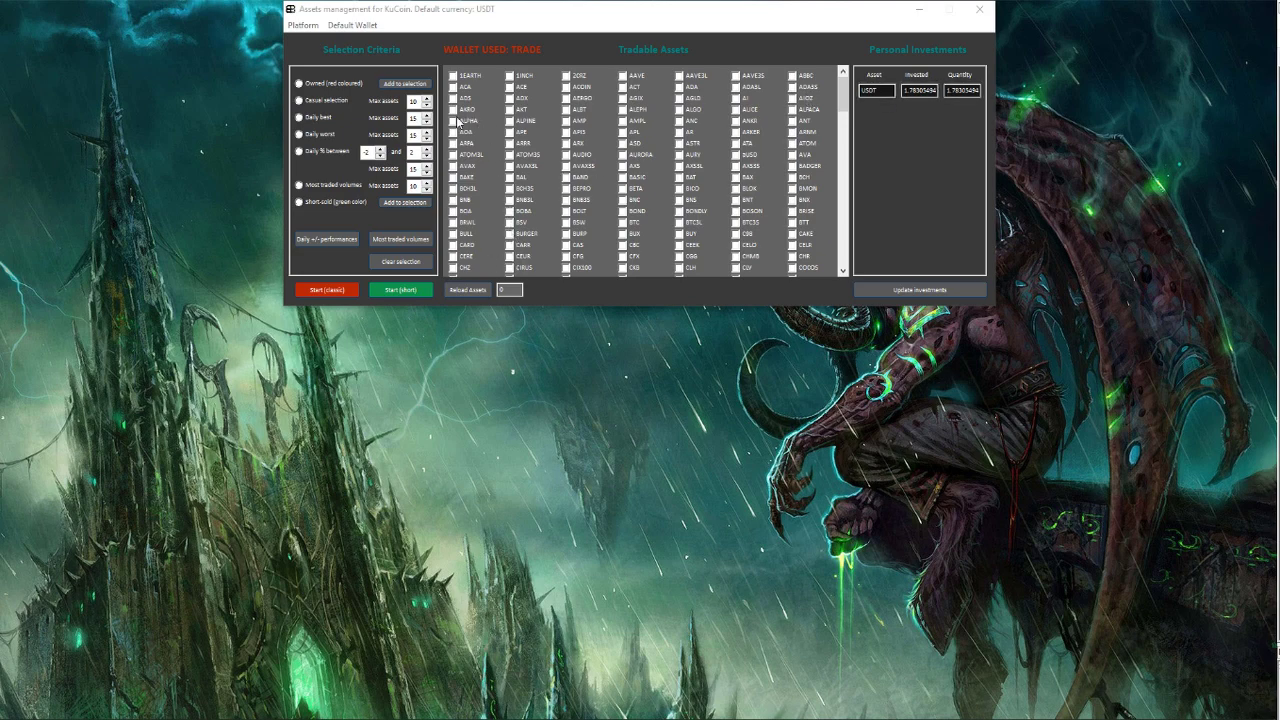
# Set the margin wallet as the default wallet and acknowledge the notice.
pyautogui.click(352, 25)
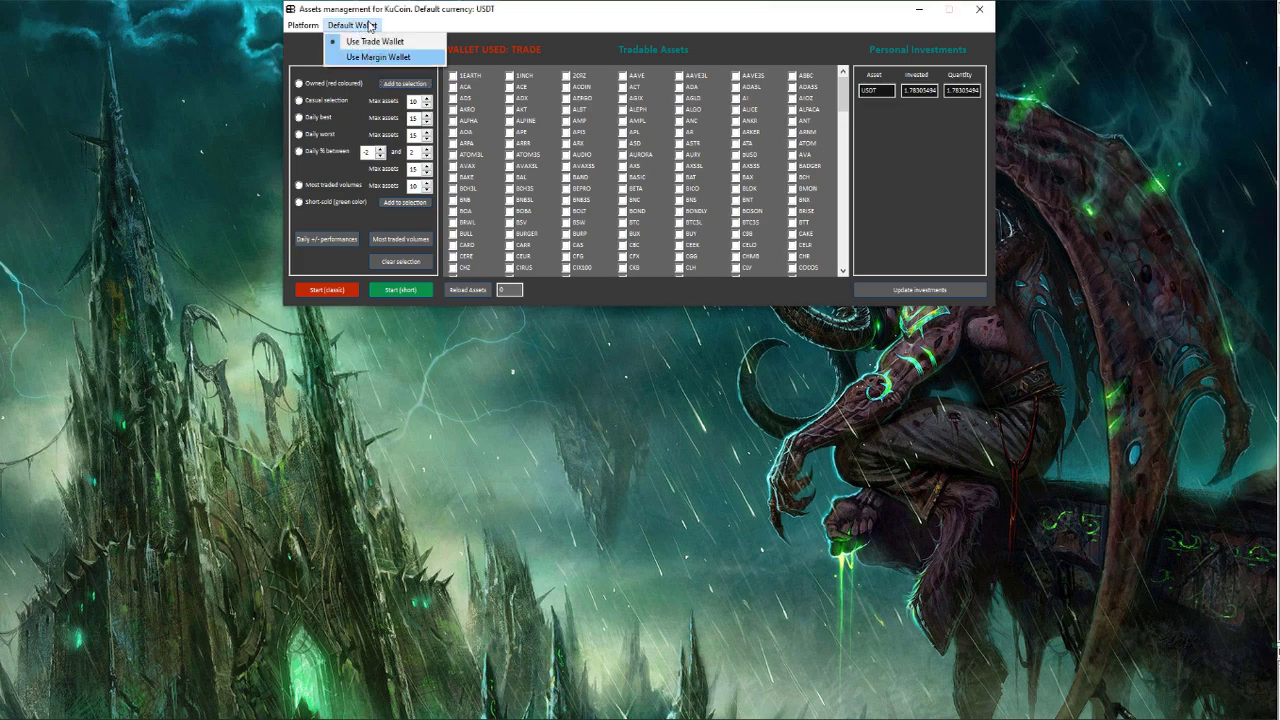
pyautogui.click(372, 57)
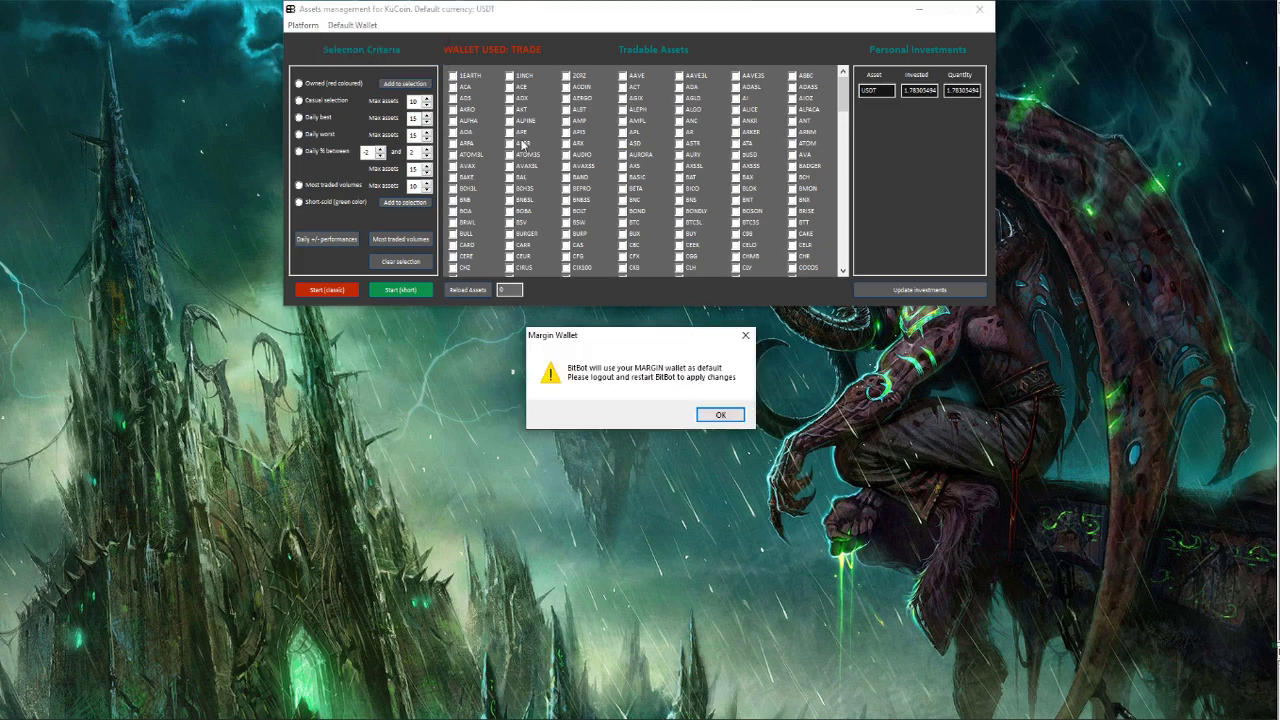
pyautogui.click(721, 416)
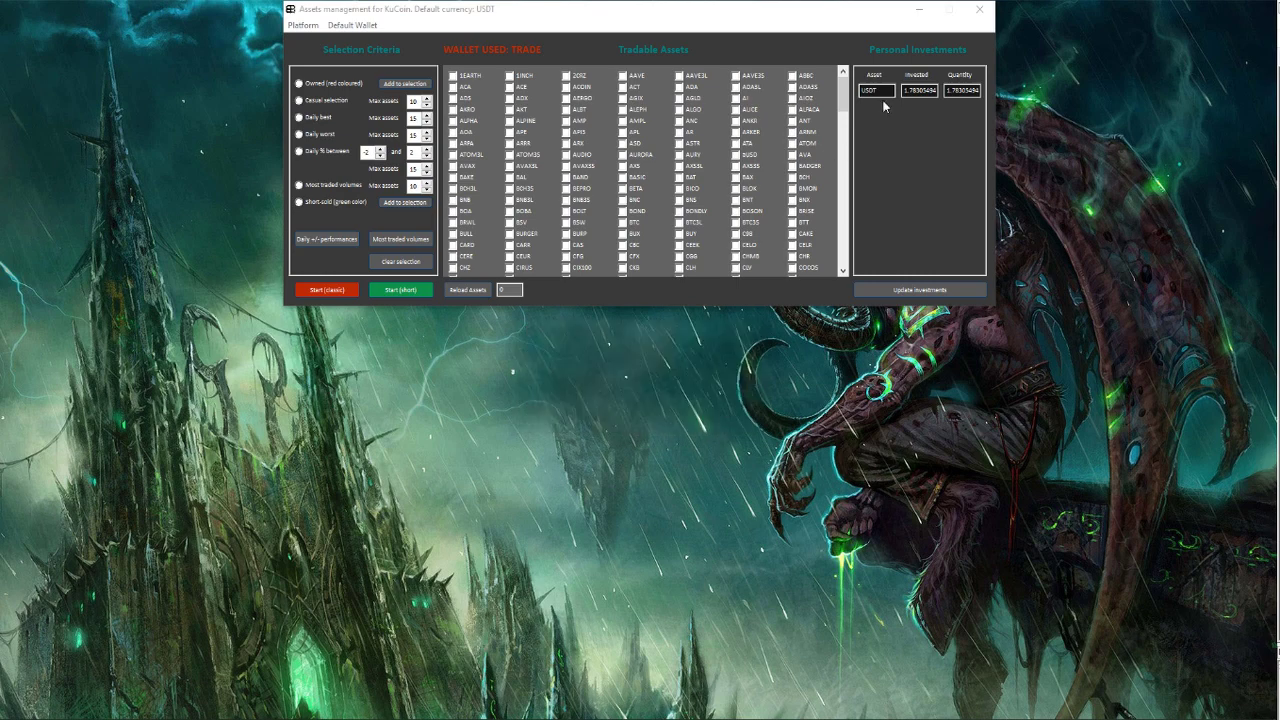
# Close the program, relaunch BitBotPro.exe from the BitBotPro folder, and log in by pasting the access key.
pyautogui.click(979, 10)
pyautogui.doubleClick(378, 168)
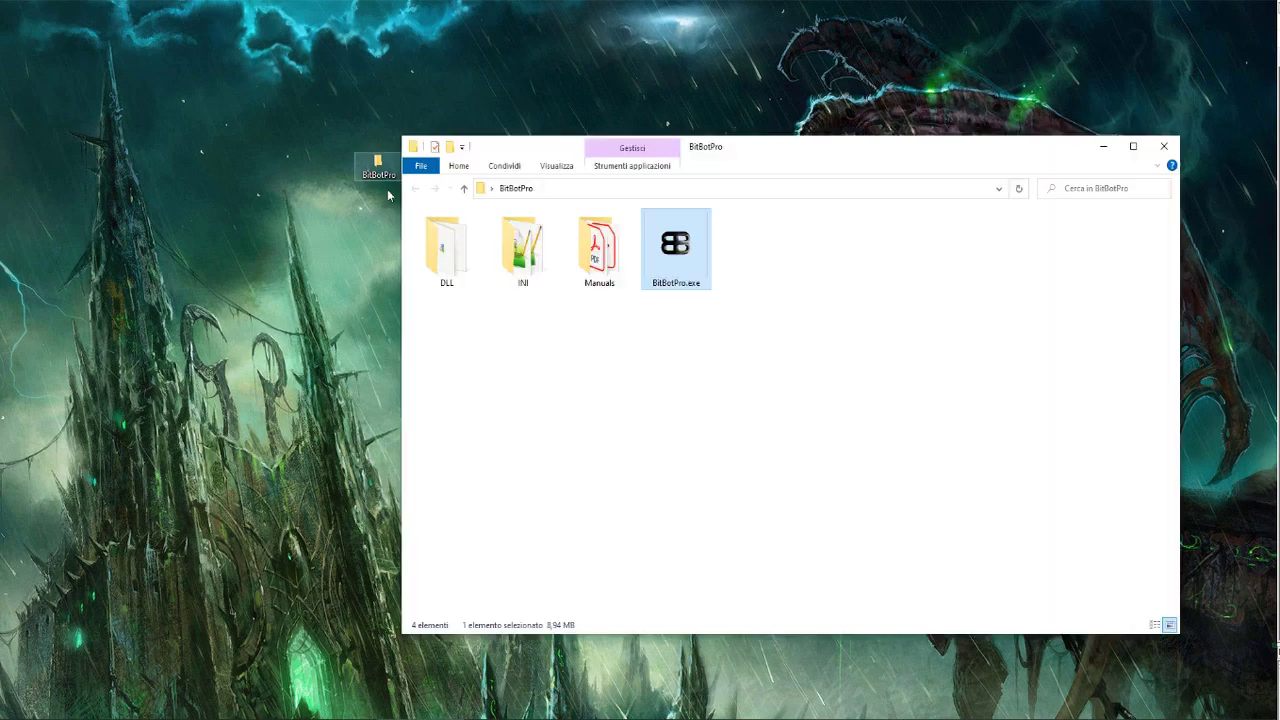
pyautogui.doubleClick(664, 256)
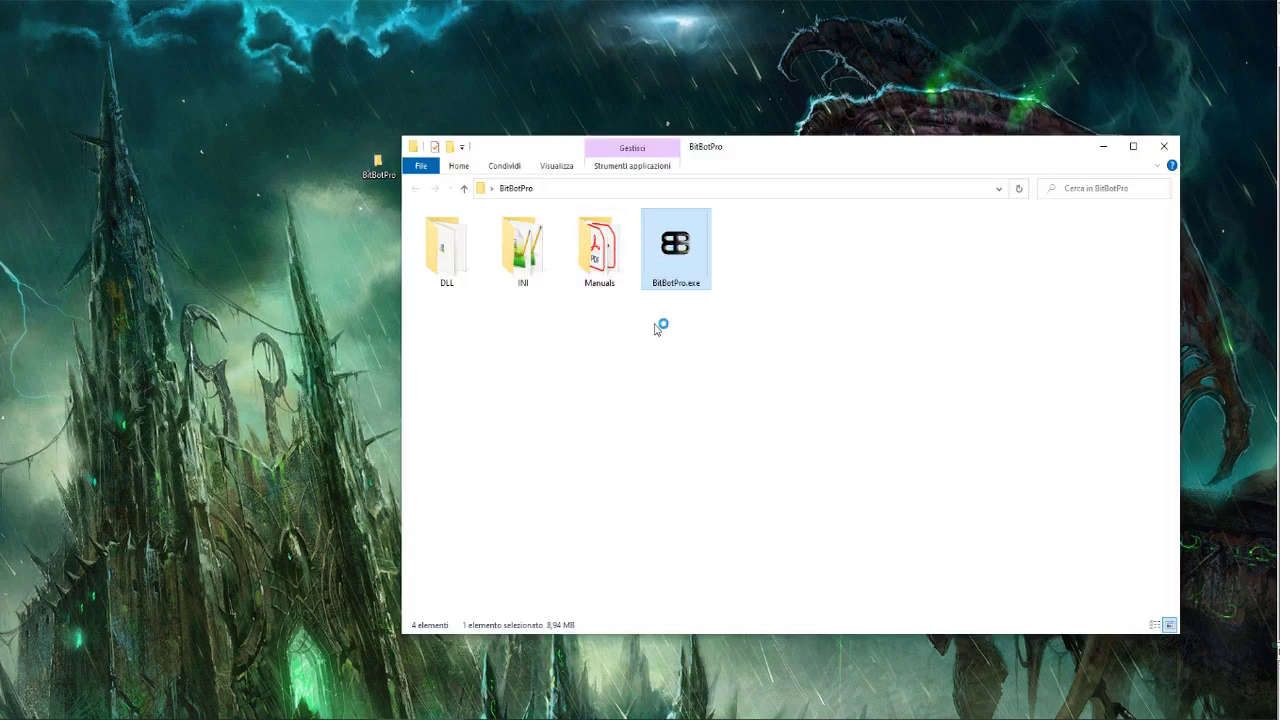
pyautogui.click(1103, 146)
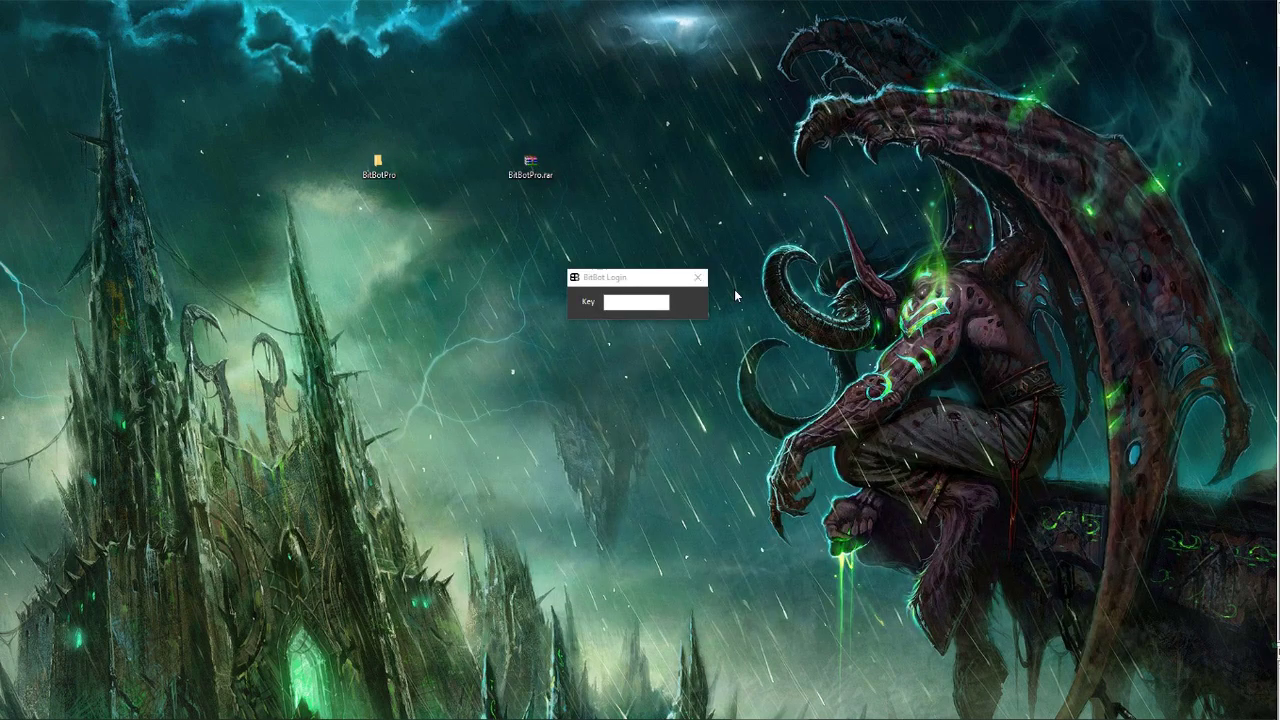
pyautogui.hotkey('ctrl', 'v')
pyautogui.click(683, 304)
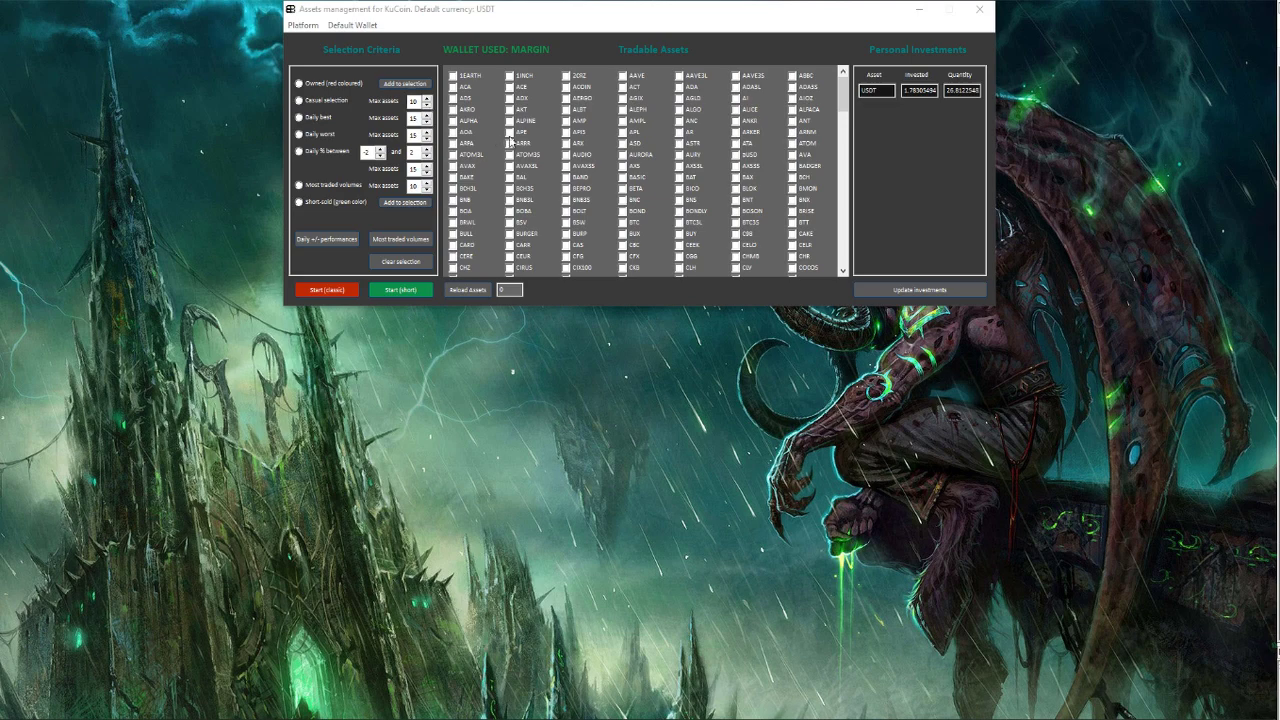
# Select the assets ALPINE, AKT, ADX and ACE and start the session in short mode.
pyautogui.click(509, 120)
pyautogui.click(509, 109)
pyautogui.click(509, 98)
pyautogui.click(509, 87)
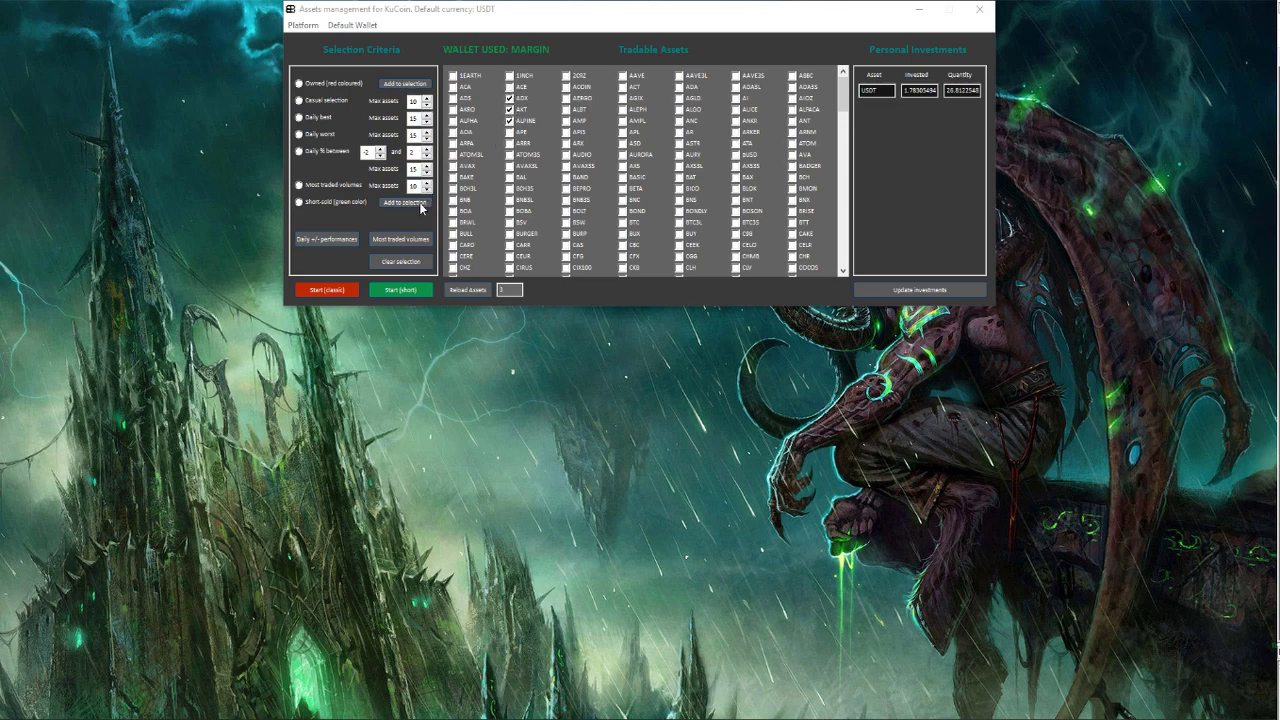
pyautogui.click(403, 291)
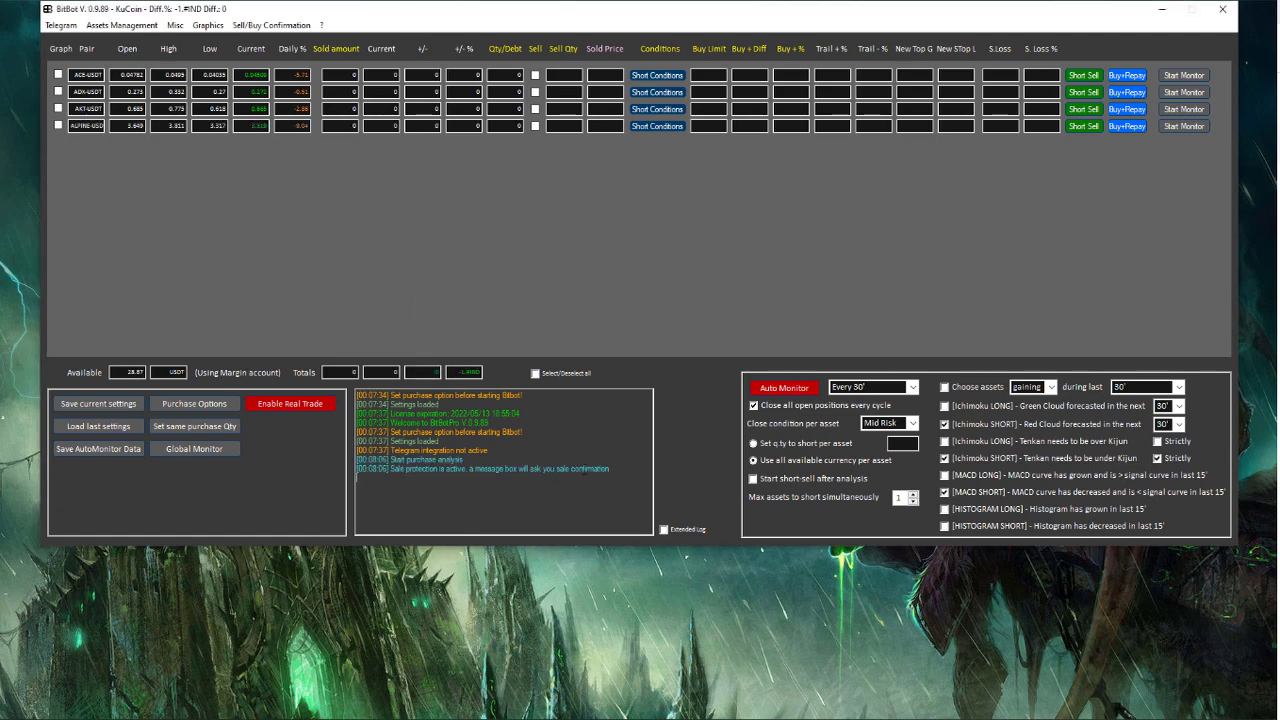
# Examine the sale protection message in the log and the option to ask for confirmation before buying or selling.
pyautogui.moveTo(500, 476); pyautogui.dragTo(360, 468)
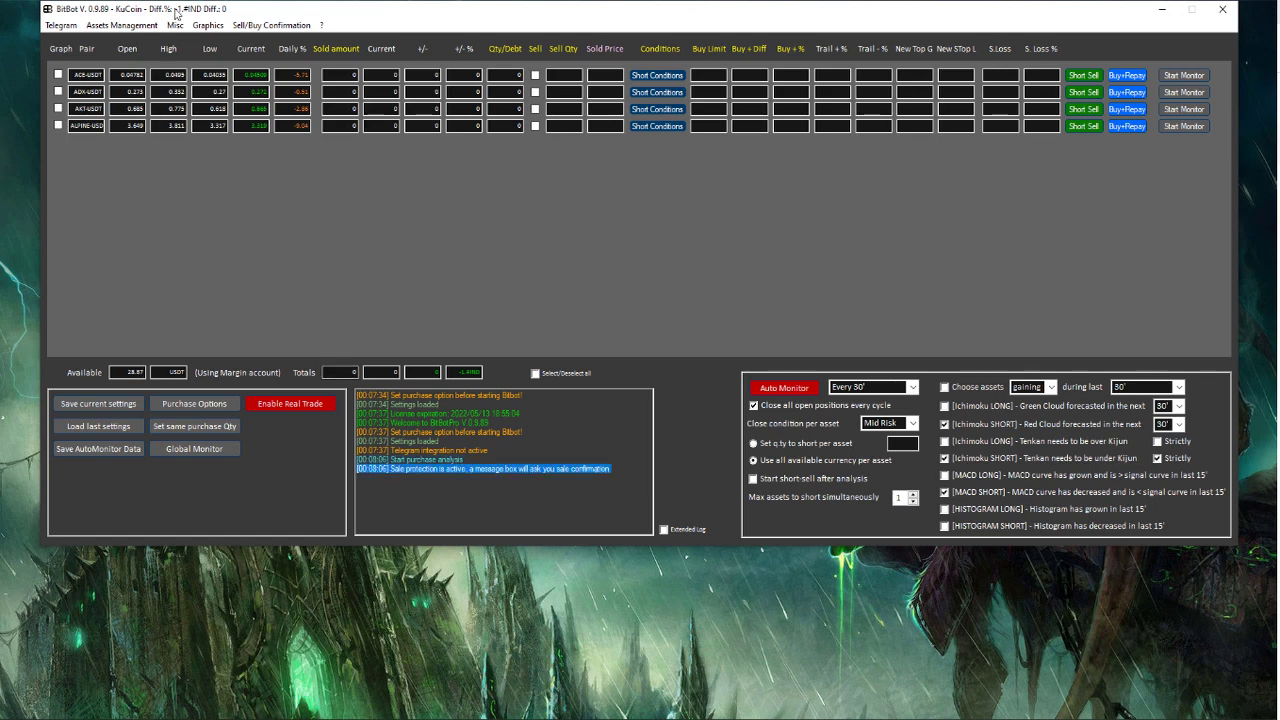
pyautogui.click(266, 25)
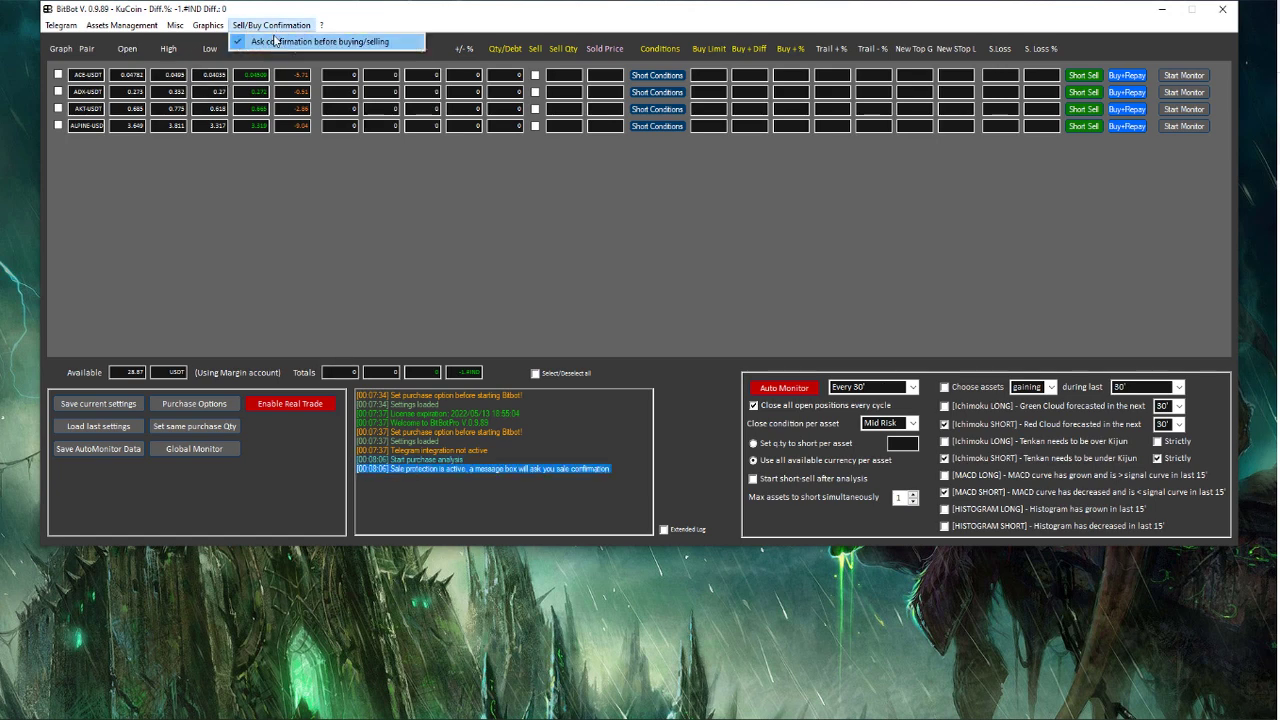
pyautogui.click(298, 24)
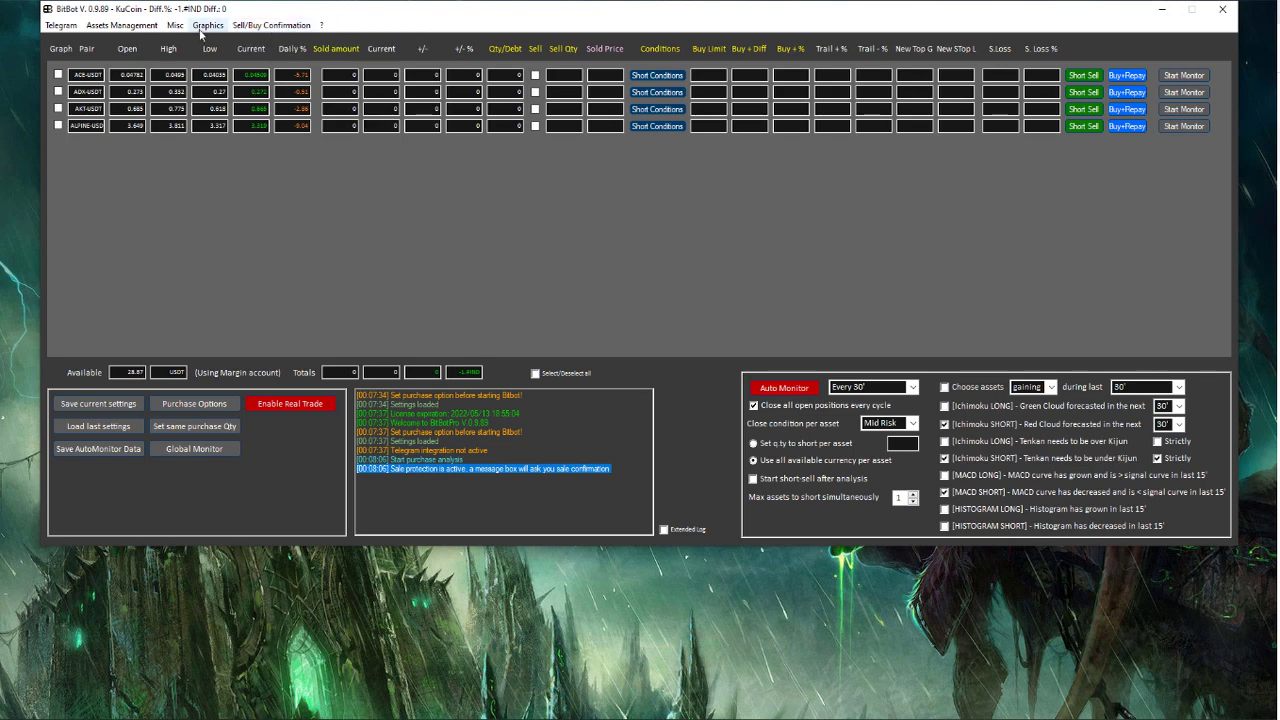
# Set the graphs to show the MACD signal and display the ACE-USDT graph, moved clear of the asset list.
pyautogui.click(202, 27)
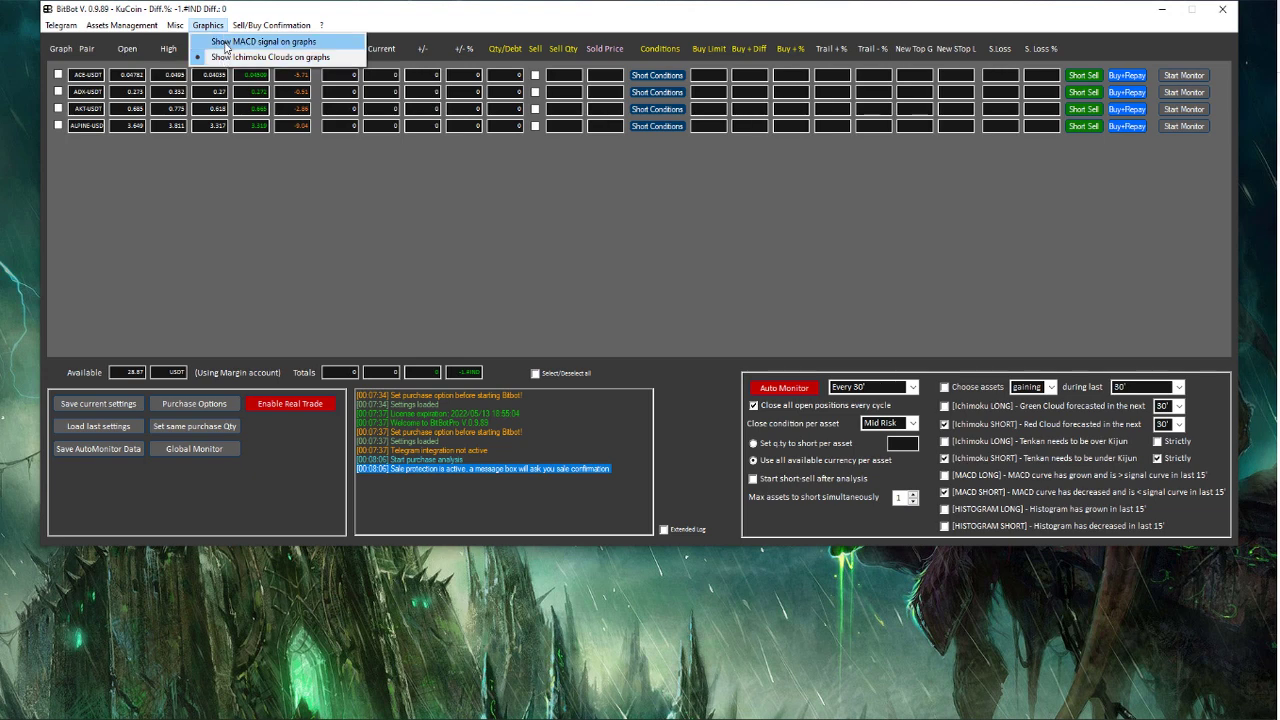
pyautogui.click(225, 42)
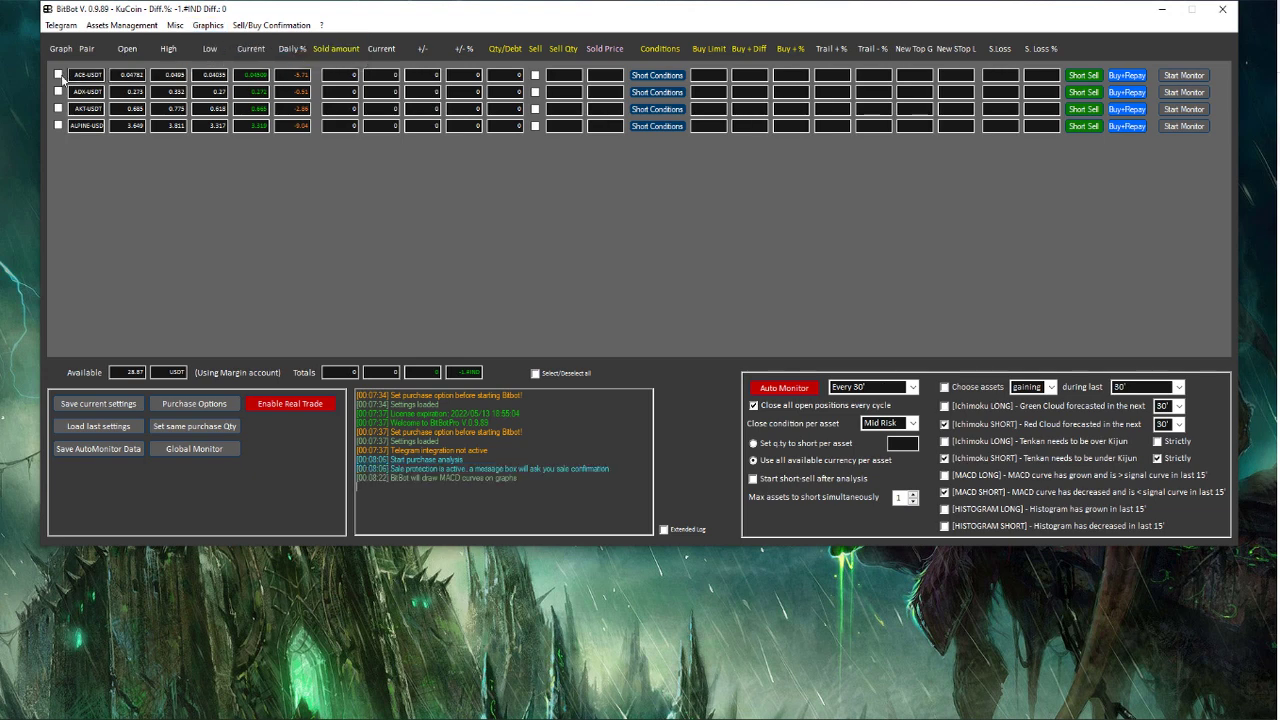
pyautogui.click(59, 76)
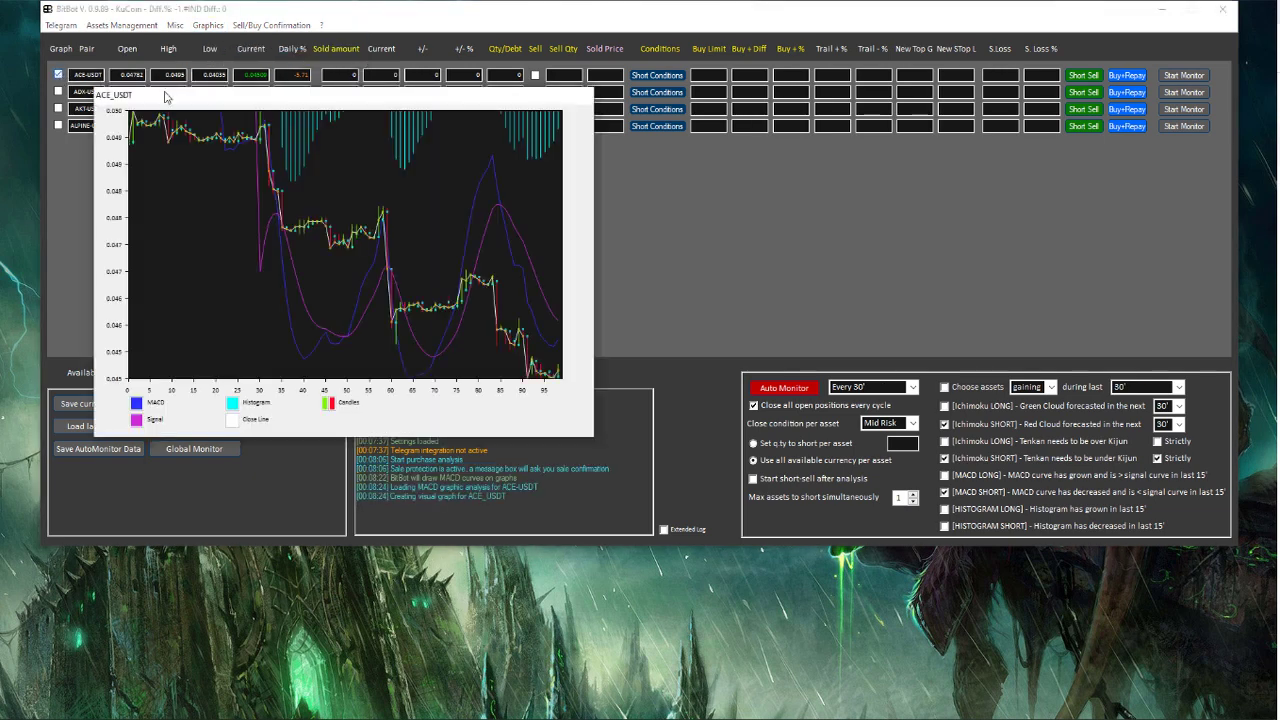
pyautogui.moveTo(166, 97); pyautogui.dragTo(789, 343)
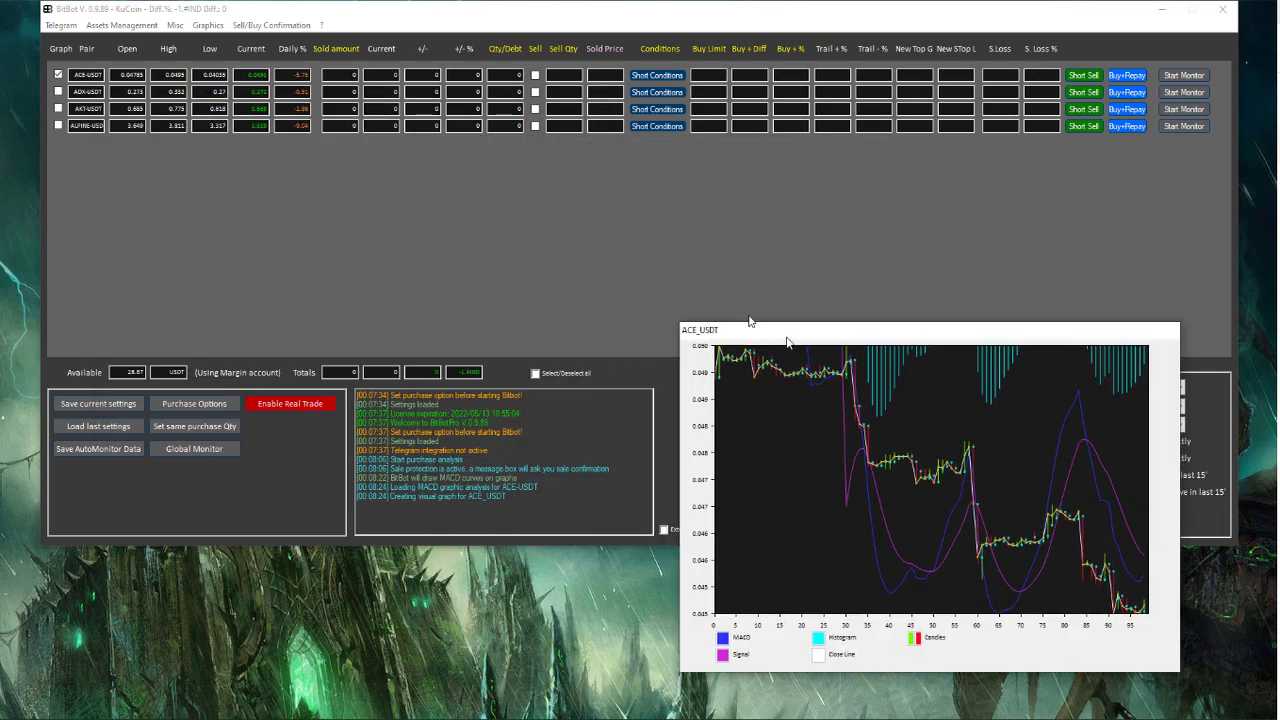
# Display the ADX-USDT and AKT-USDT graphs and arrange them alongside the ACE-USDT graph for comparison.
pyautogui.click(58, 92)
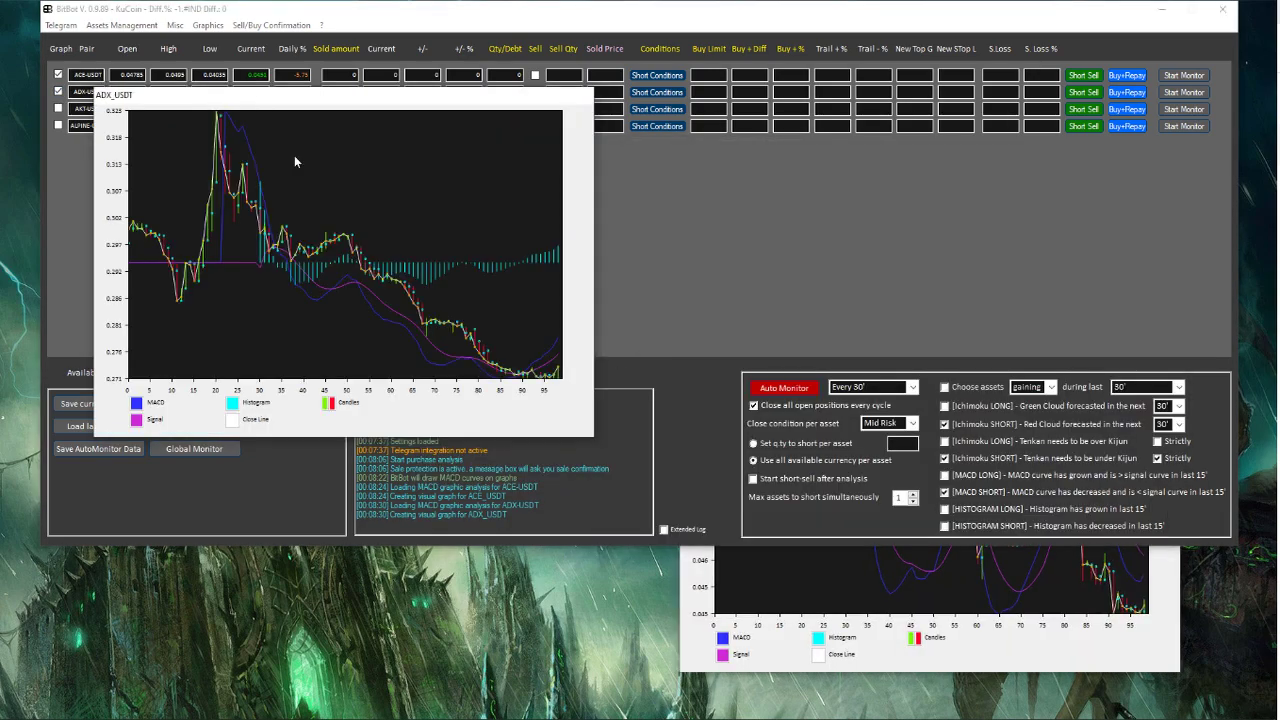
pyautogui.moveTo(264, 96); pyautogui.dragTo(336, 332)
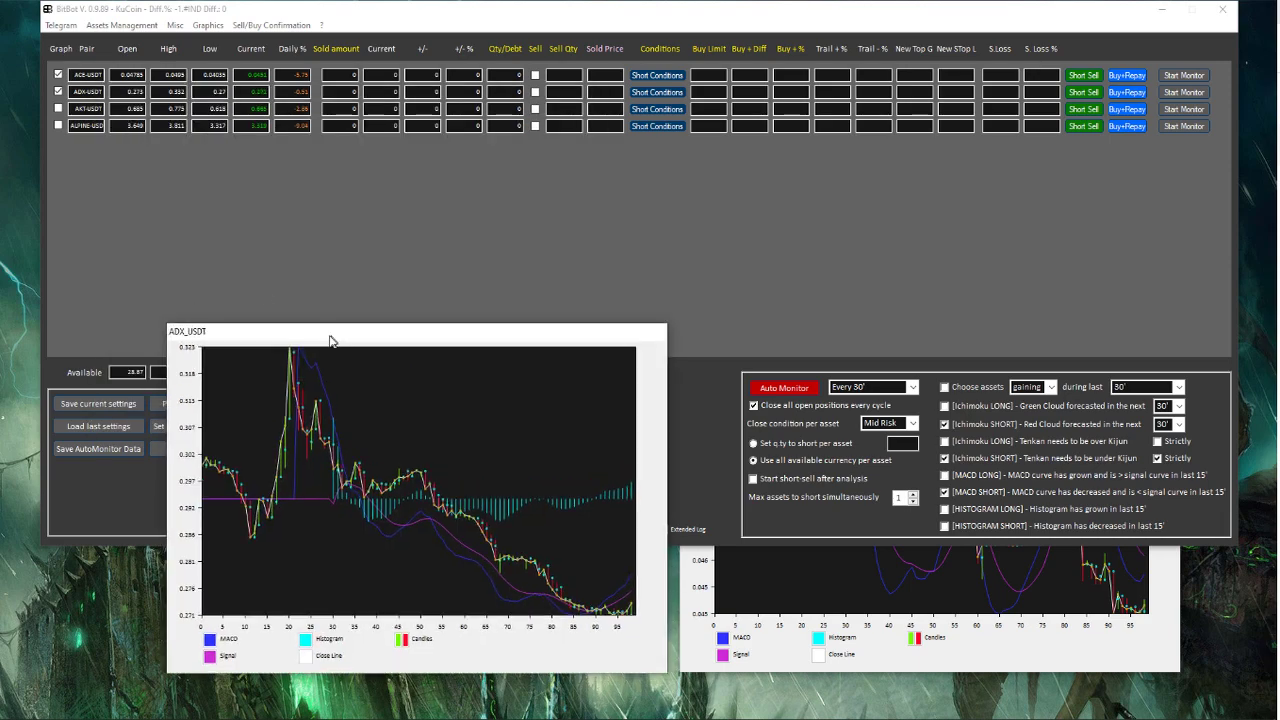
pyautogui.click(58, 109)
pyautogui.moveTo(286, 100); pyautogui.dragTo(651, 115)
pyautogui.click(561, 646)
pyautogui.click(790, 671)
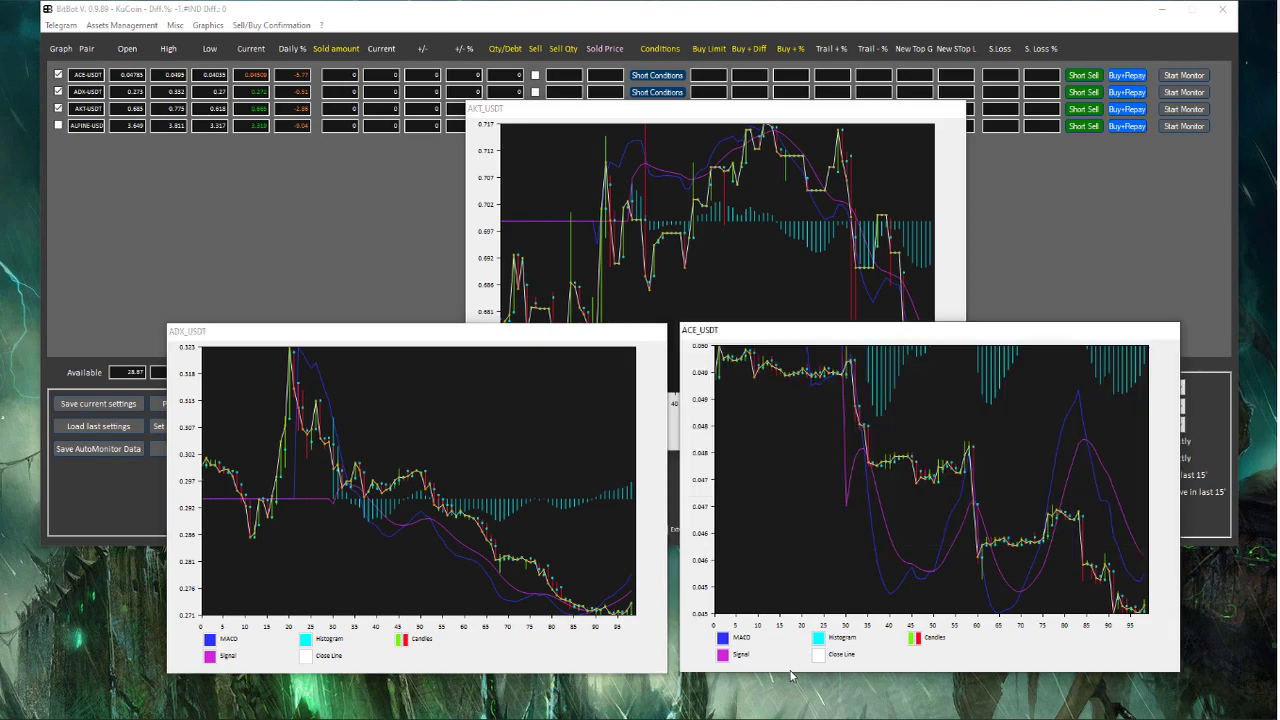
# Close the AKT-USDT, ADX-USDT and ACE-USDT graphs and set the graphs to show Ichimoku Clouds.
pyautogui.click(58, 109)
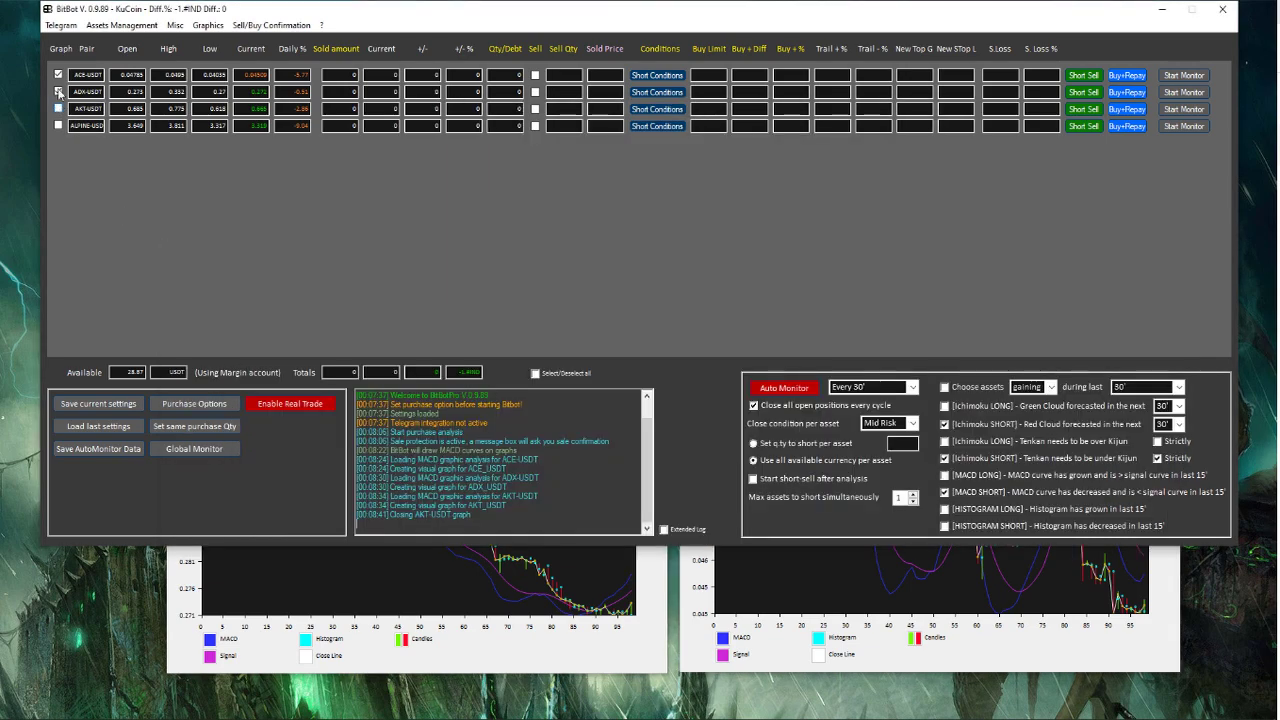
pyautogui.click(58, 91)
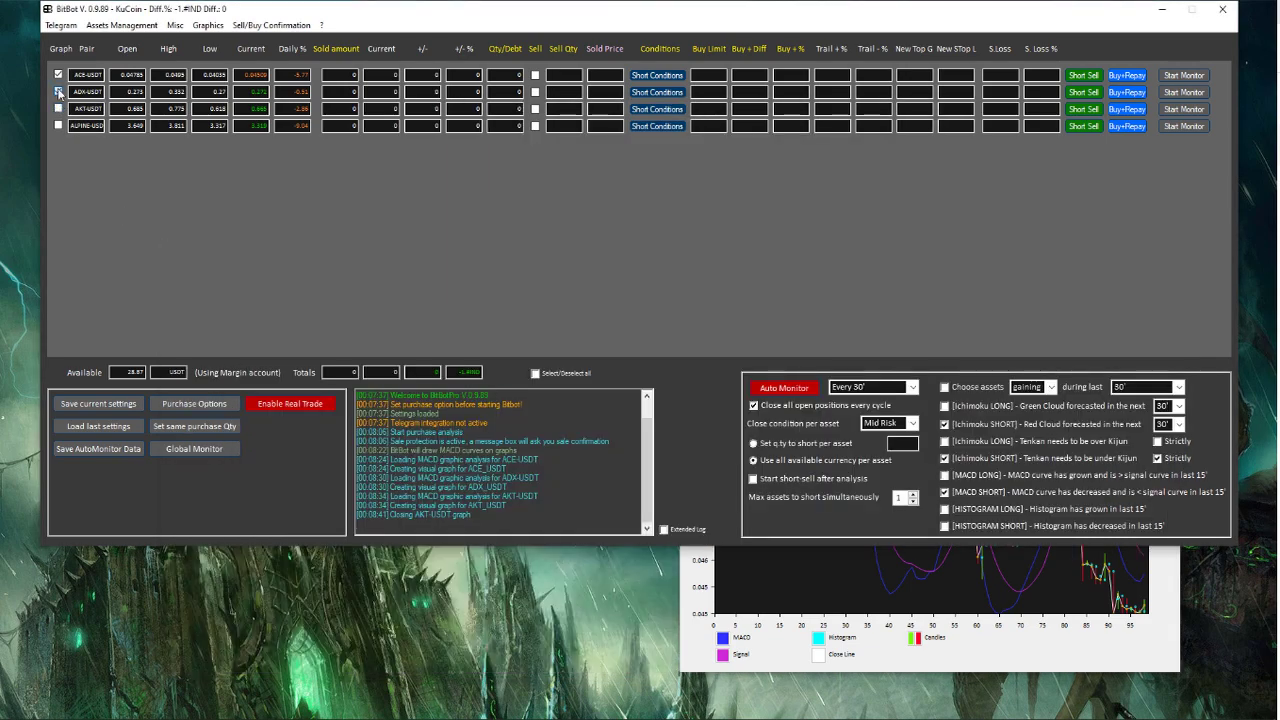
pyautogui.click(58, 75)
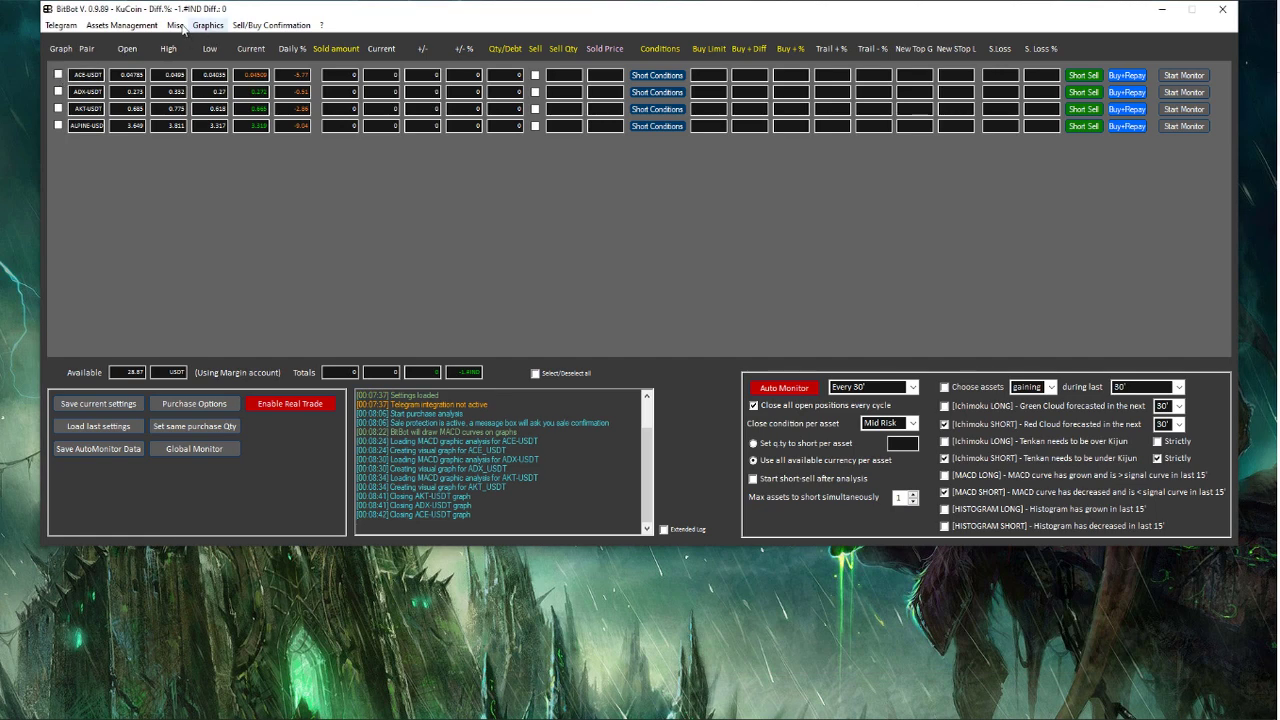
pyautogui.click(208, 25)
pyautogui.click(250, 62)
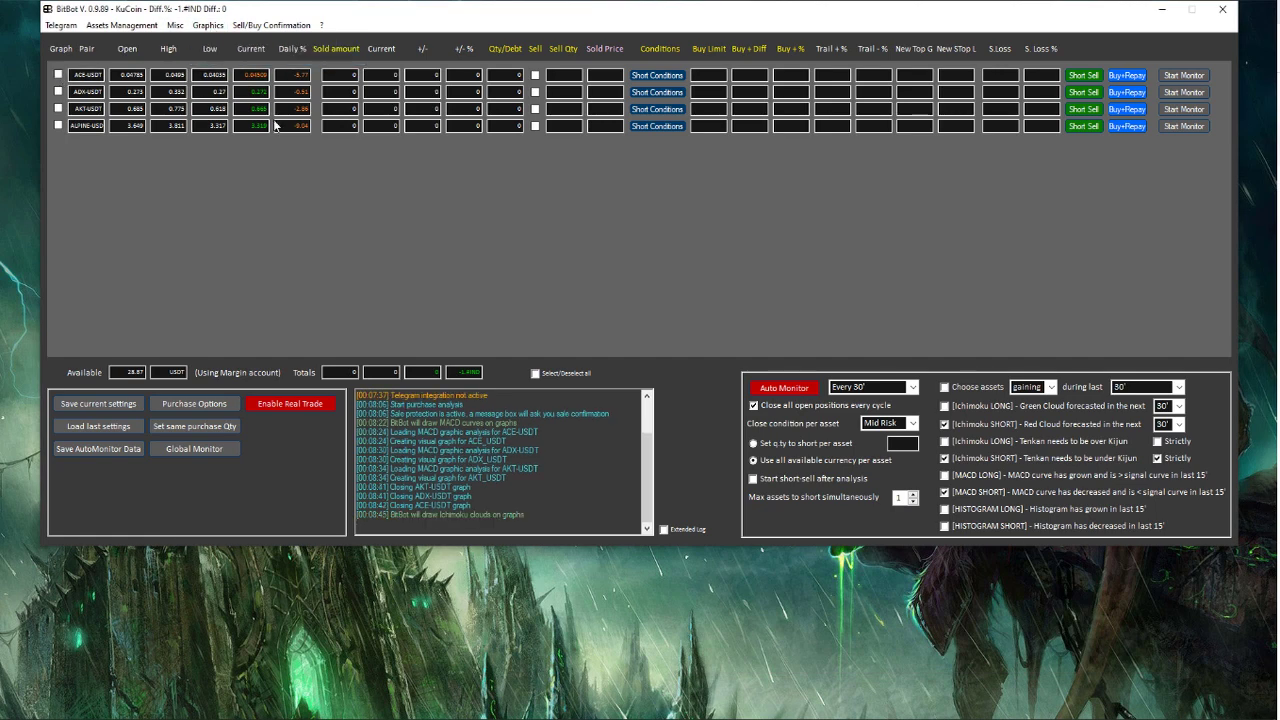
# Display the Ichimoku Cloud graphs for ACE-USDT, ADX-USDT and ALPINE-USDT, moving the windows apart for comparison.
pyautogui.click(59, 76)
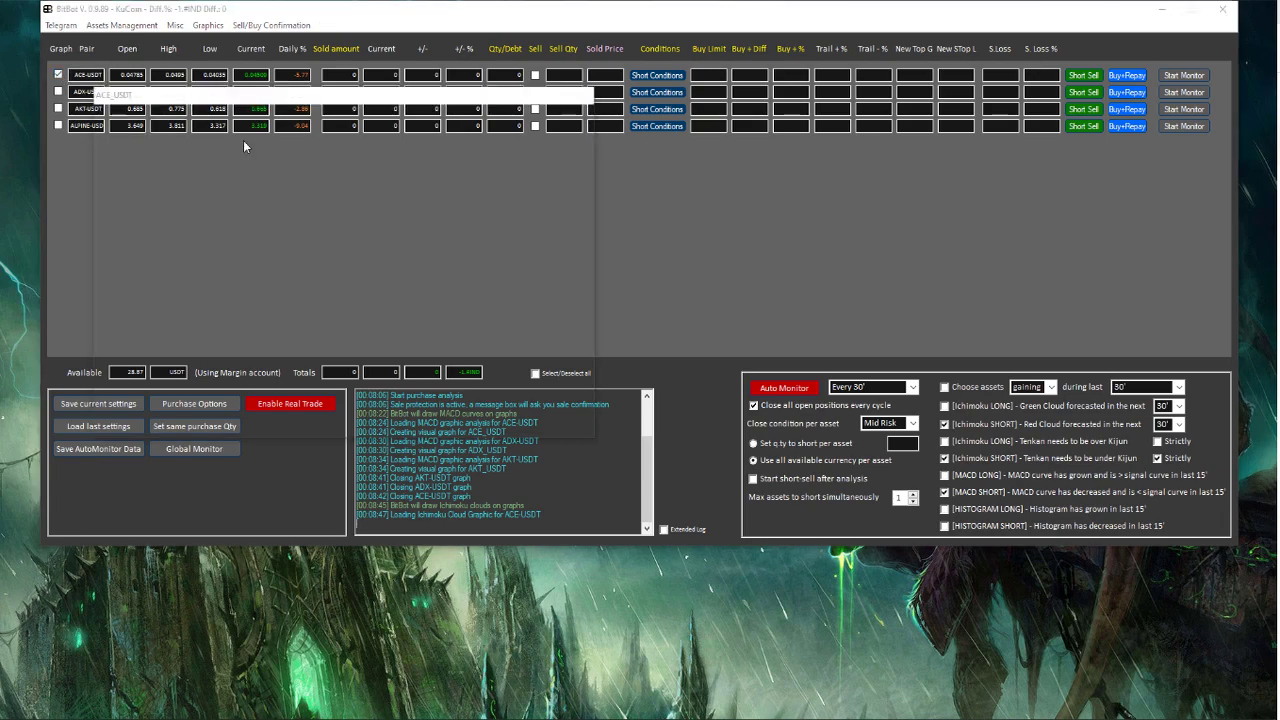
pyautogui.moveTo(267, 104)
pyautogui.mouseDown()
pyautogui.moveTo(375, 222)
pyautogui.moveTo(414, 304)
pyautogui.mouseUp()
pyautogui.click(58, 91)
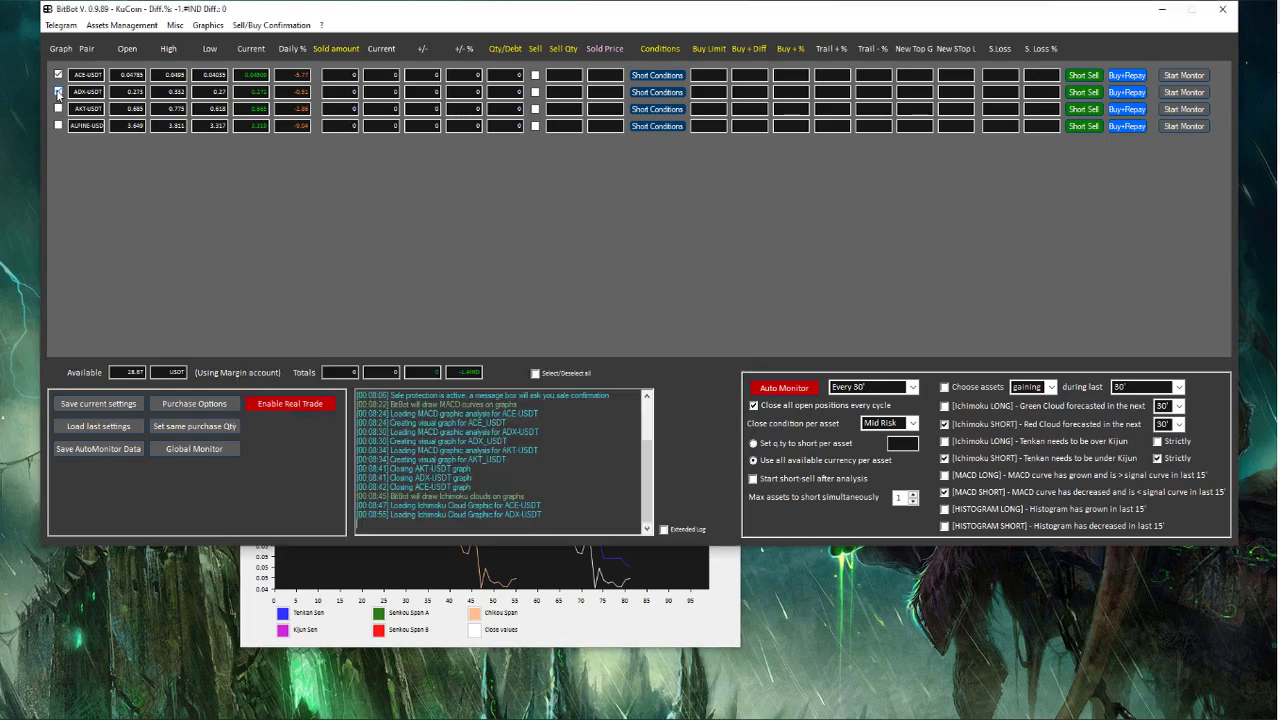
pyautogui.moveTo(360, 97); pyautogui.dragTo(806, 120)
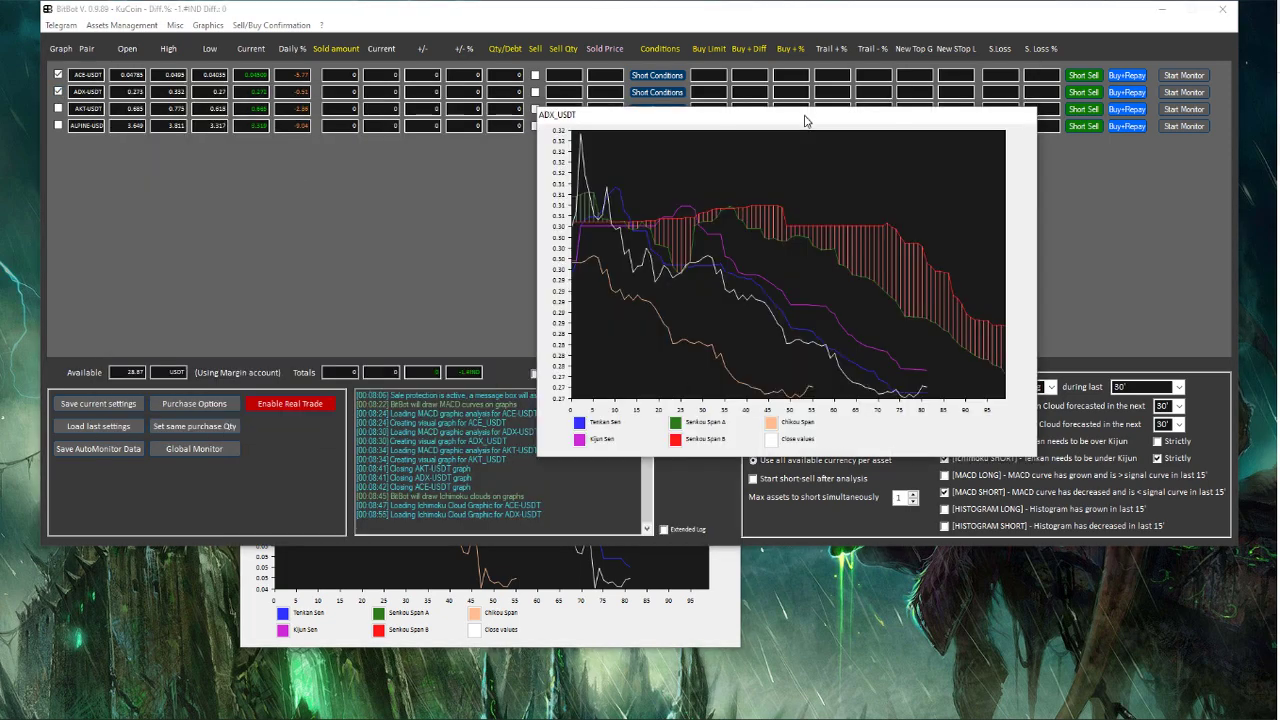
pyautogui.click(58, 127)
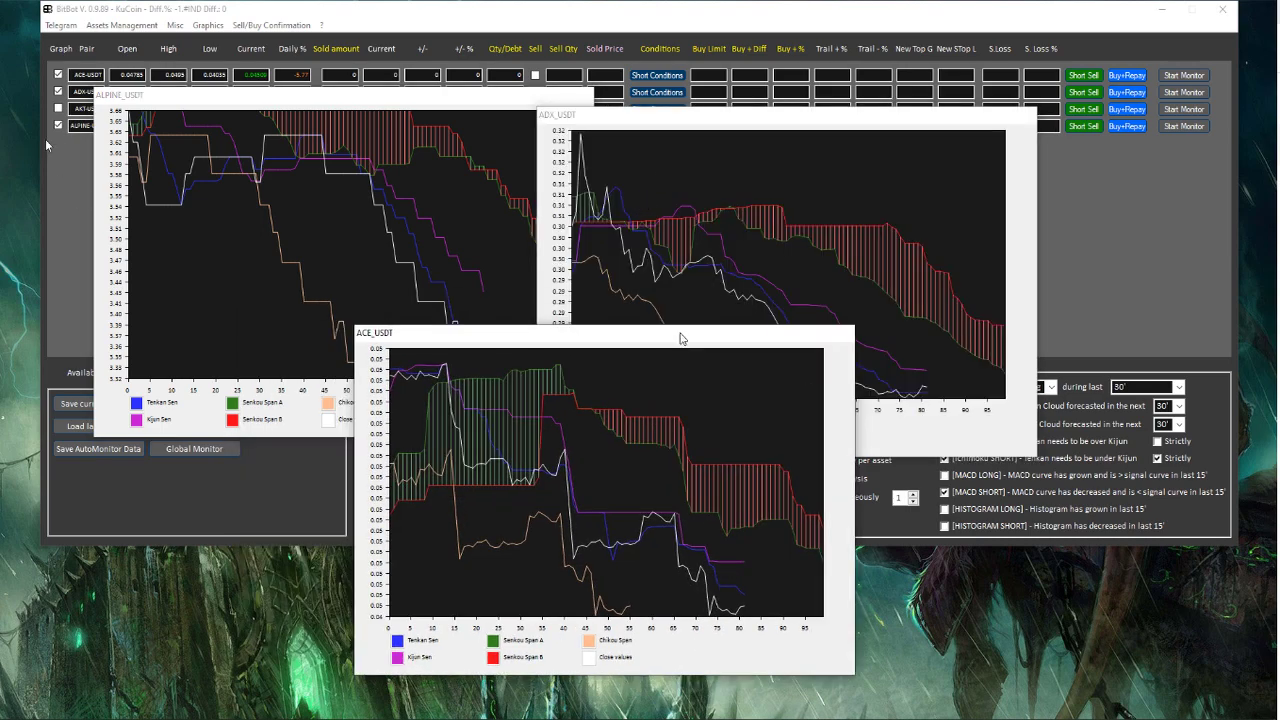
# Close the ALPINE-USDT, ADX-USDT and ACE-USDT graphs.
pyautogui.click(58, 125)
pyautogui.click(58, 91)
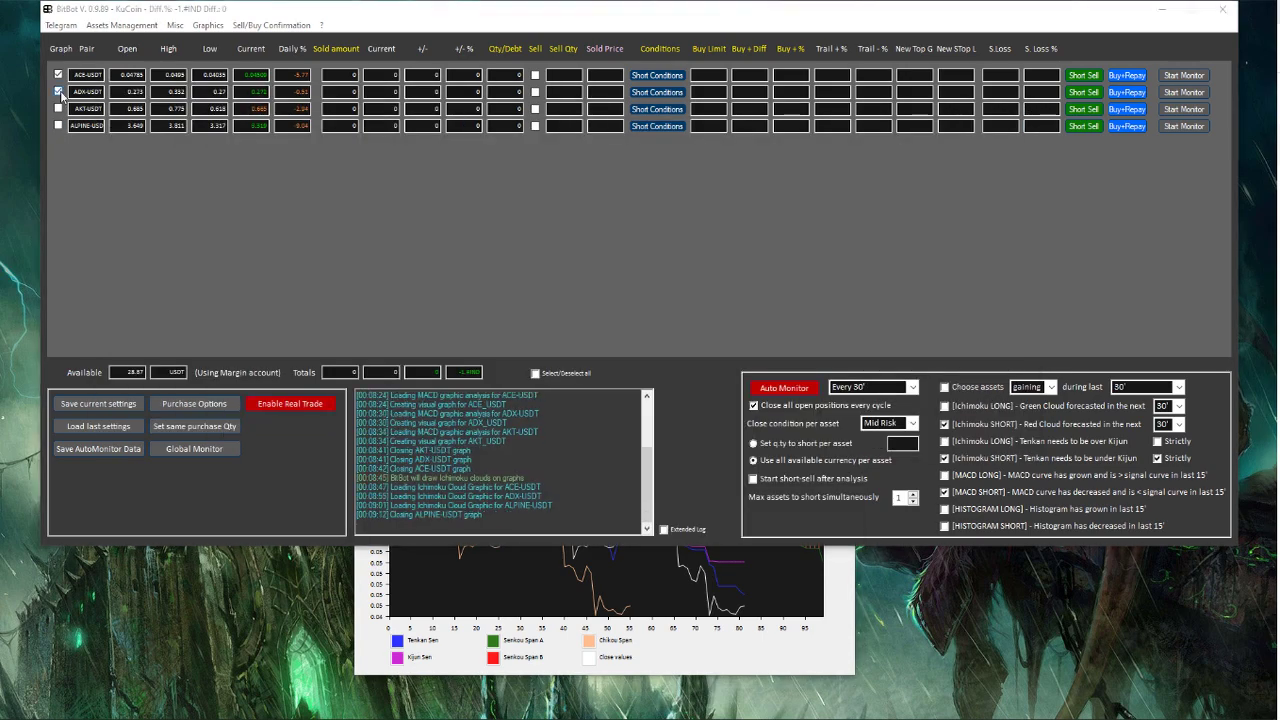
pyautogui.click(58, 74)
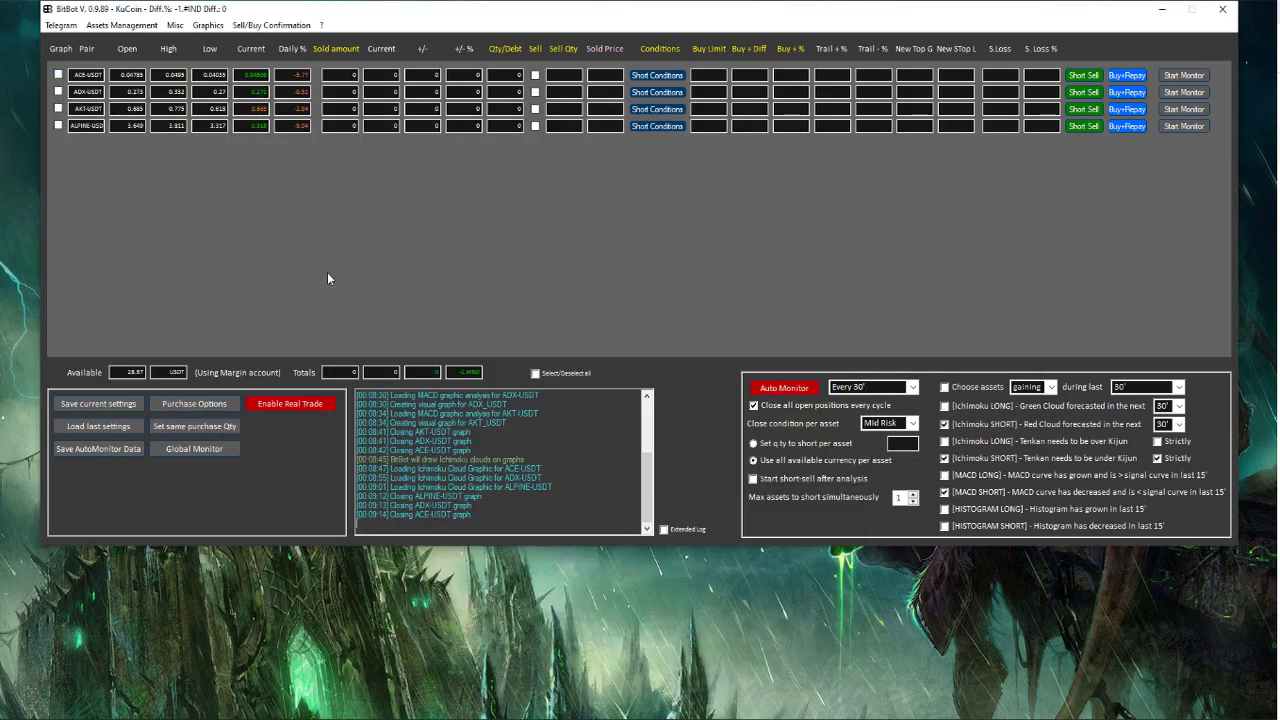
# Examine the miscellaneous settings for asset refresh rate, load delay, consecutive-loss stop and trading fee.
pyautogui.click(175, 25)
pyautogui.press('Right')
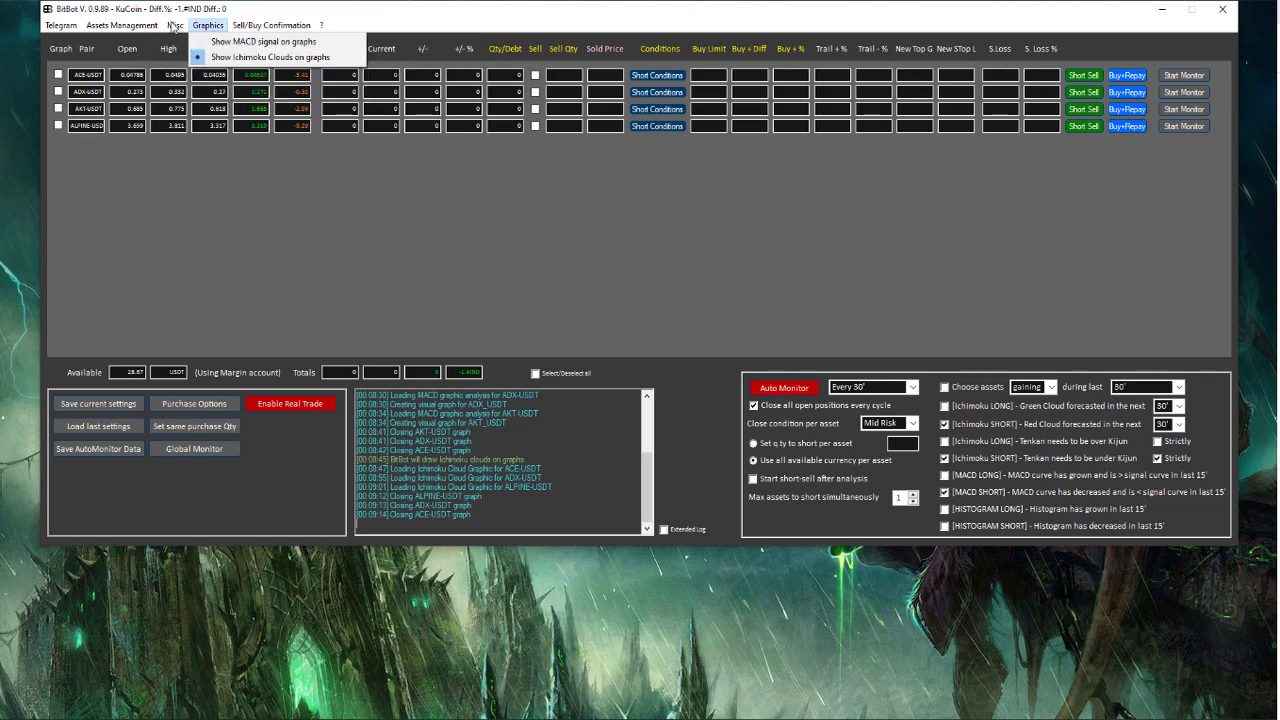
pyautogui.click(175, 25)
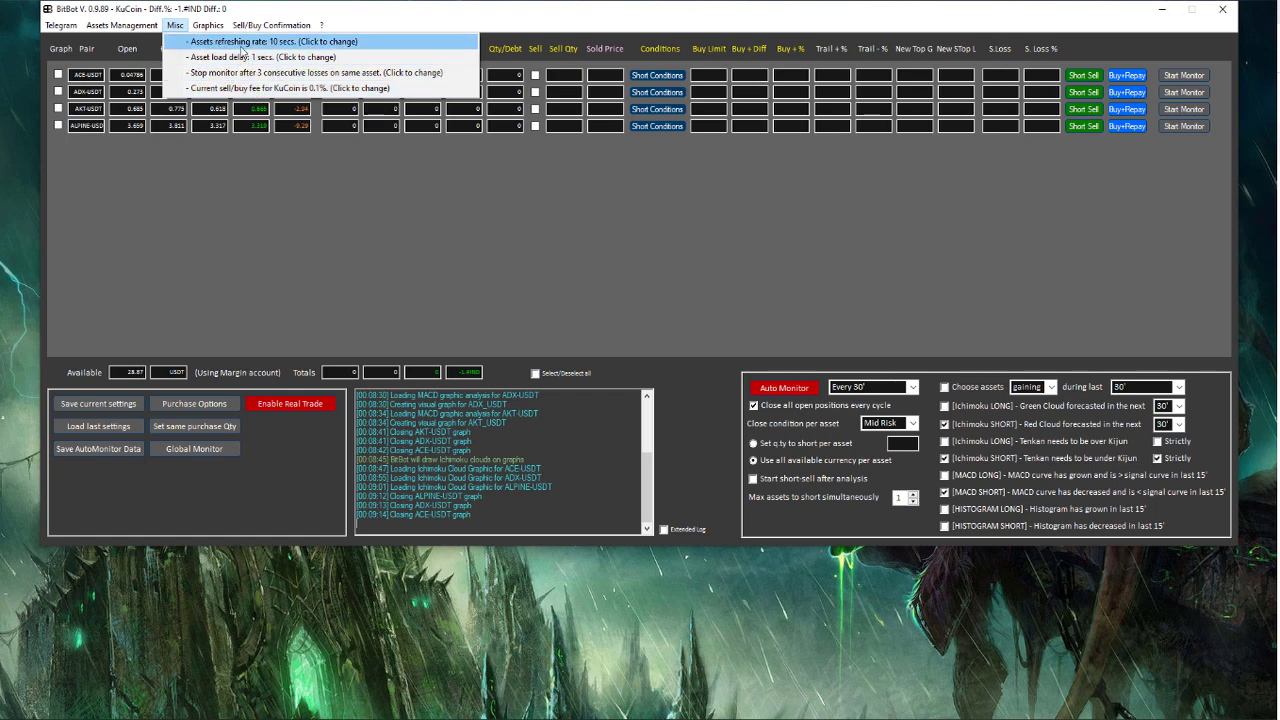
# Review the Telegram settings for token, chat and broadcasted messages, and close them without changes.
pyautogui.click(219, 254)
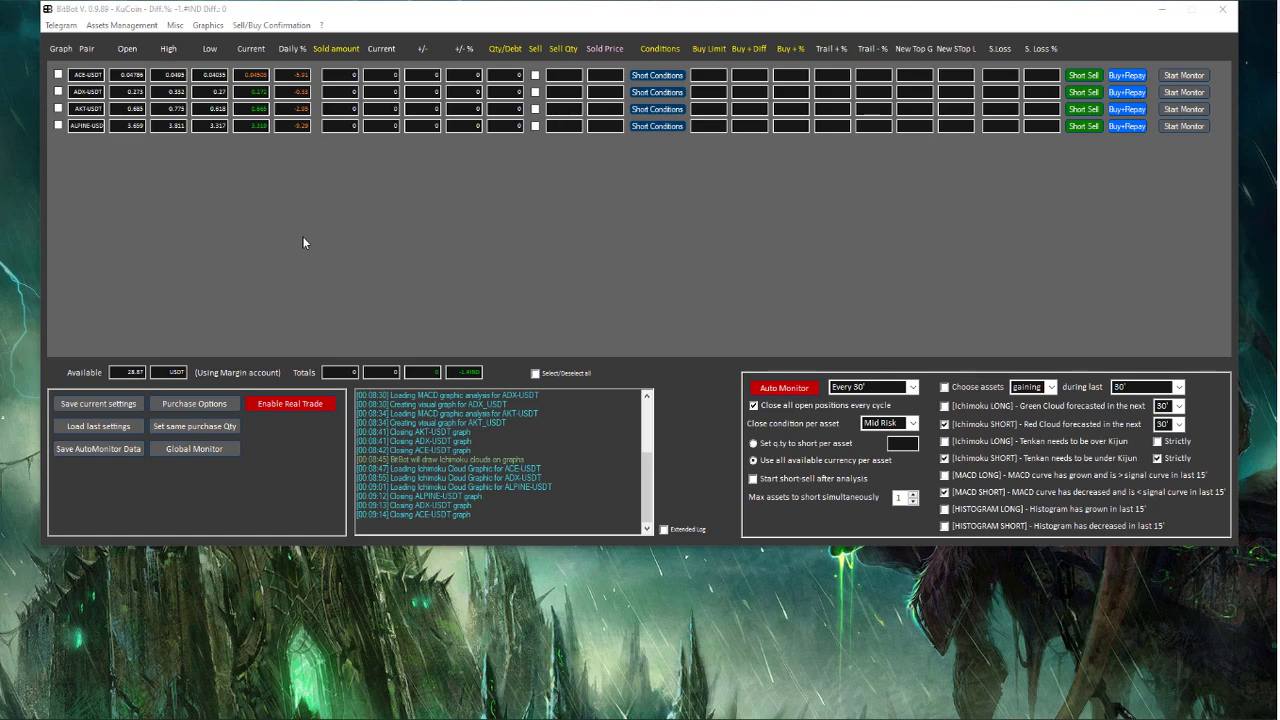
pyautogui.click(64, 27)
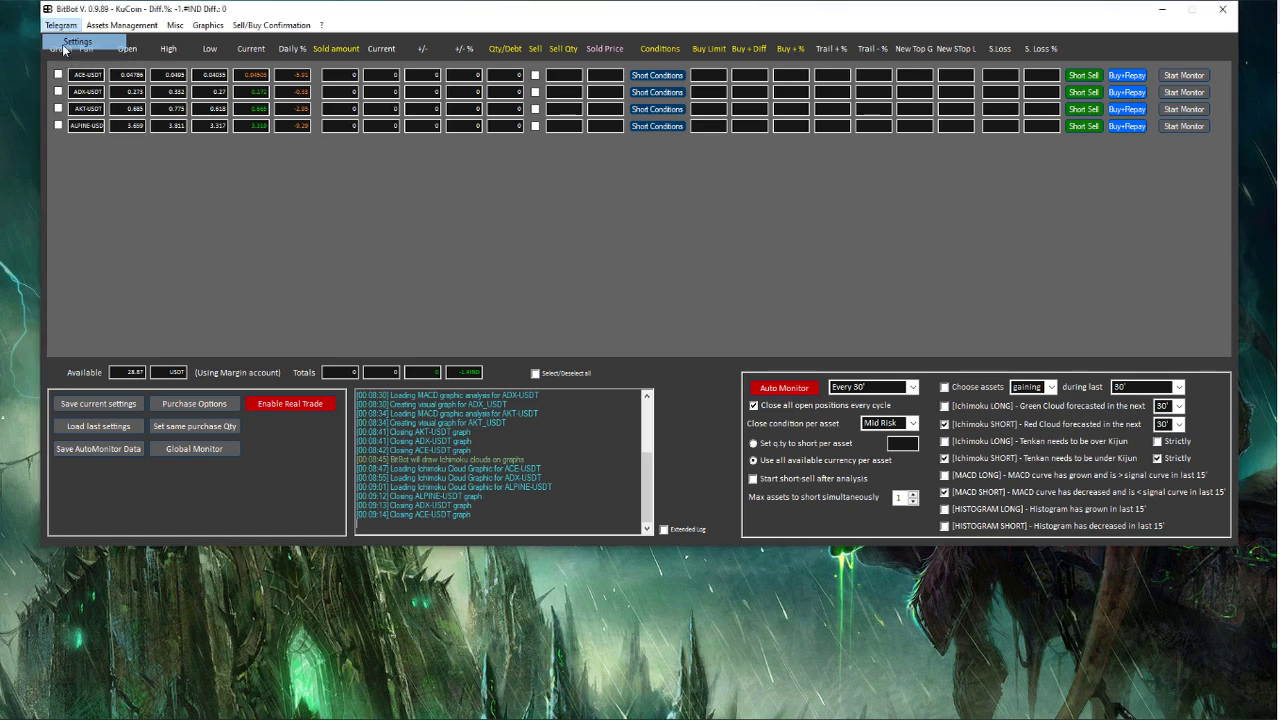
pyautogui.click(77, 41)
pyautogui.moveTo(594, 272); pyautogui.dragTo(446, 186)
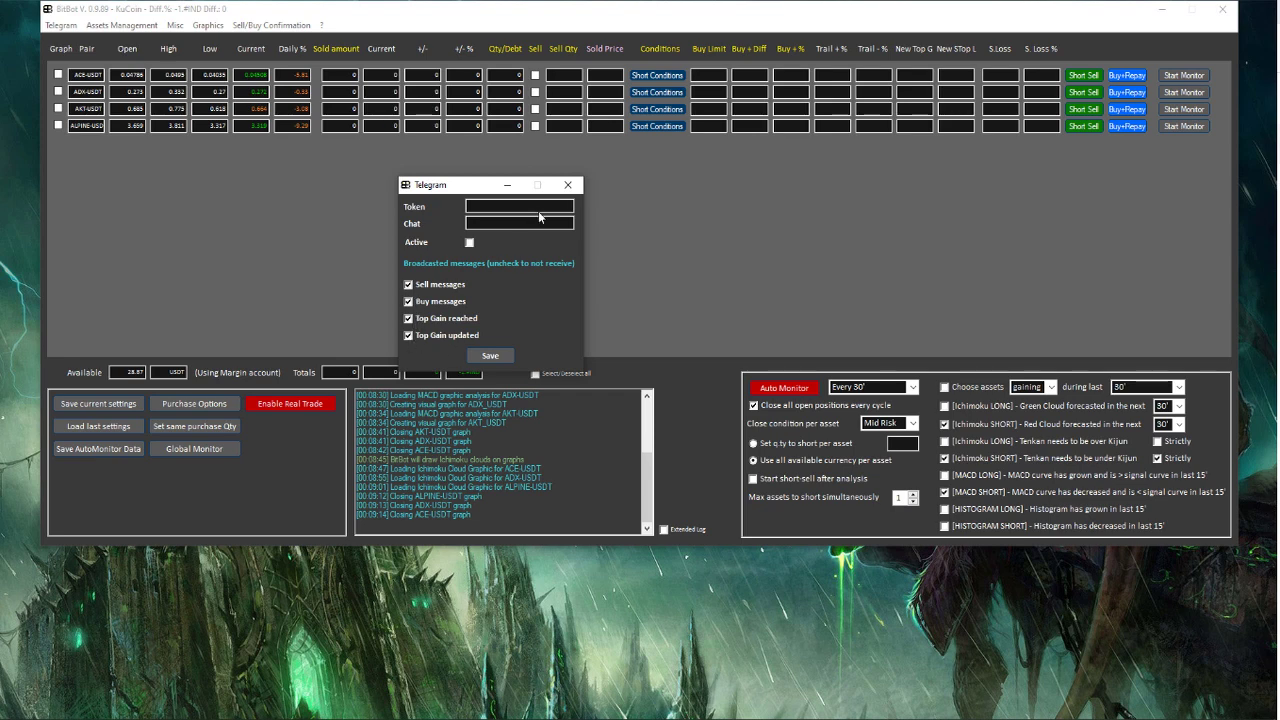
pyautogui.click(567, 185)
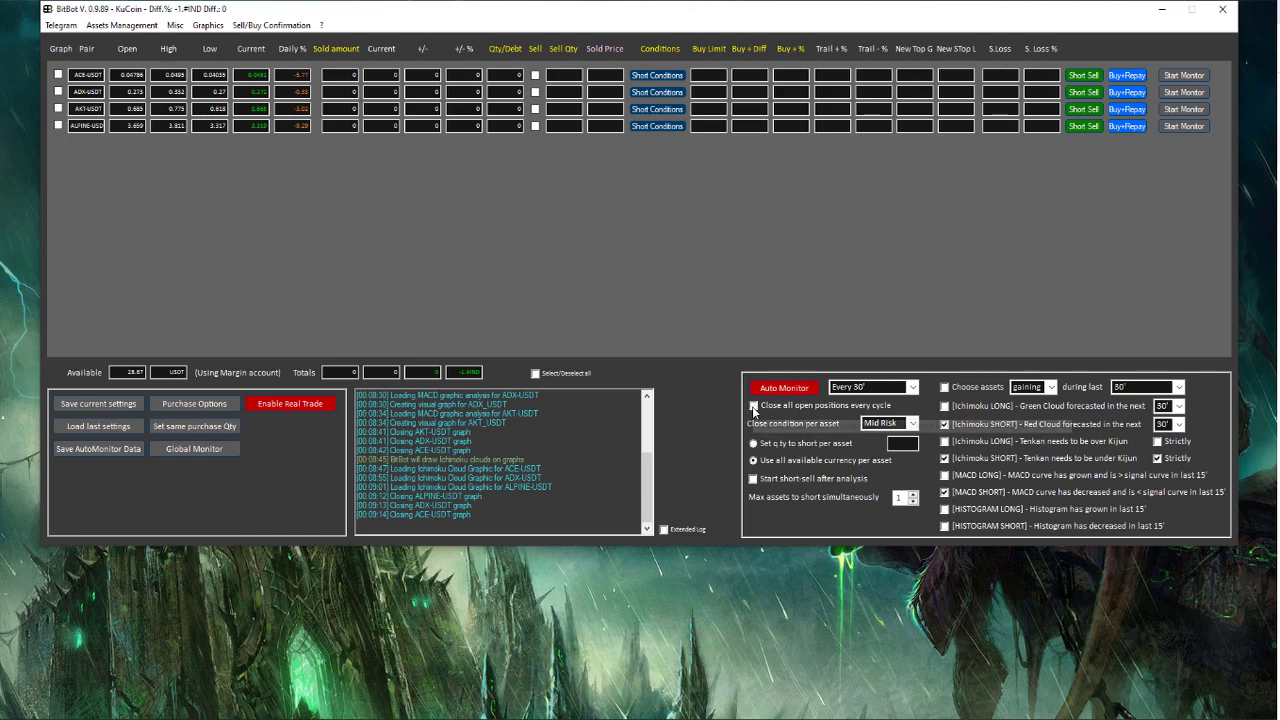
# Disable closing all open positions every cycle and set the close condition per asset to Custom.
pyautogui.click(753, 405)
pyautogui.click(890, 423)
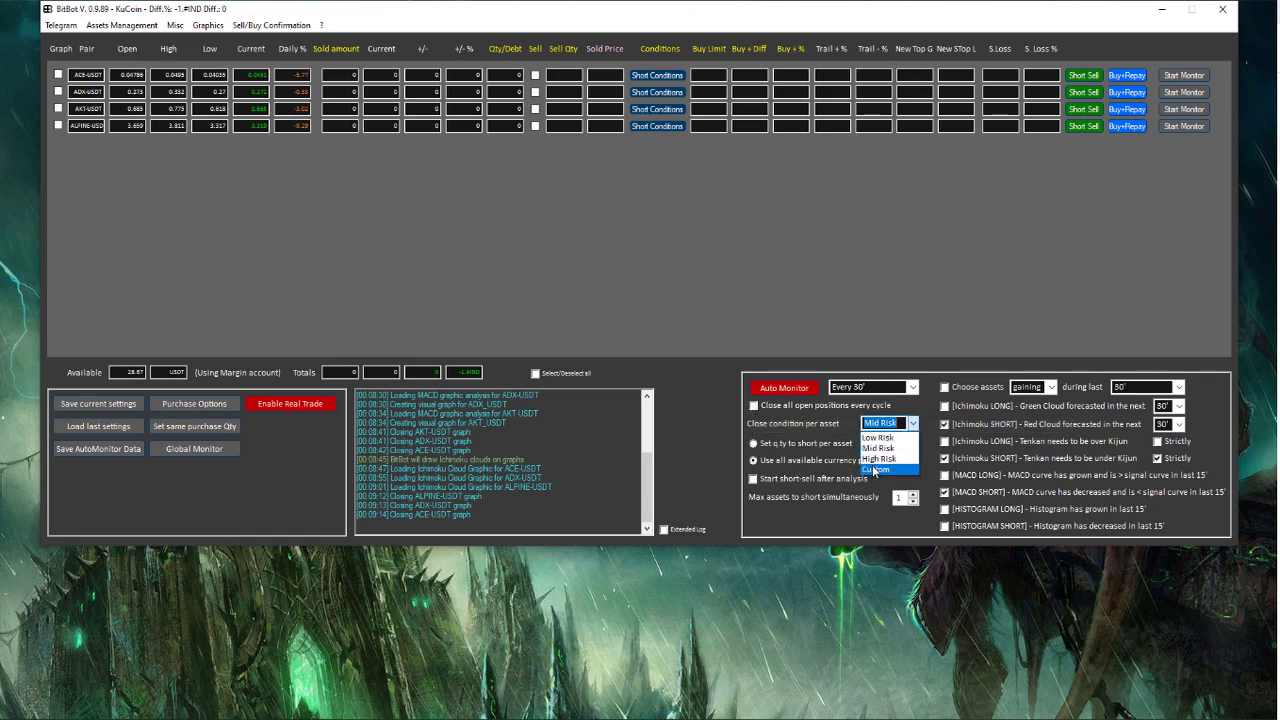
pyautogui.click(875, 469)
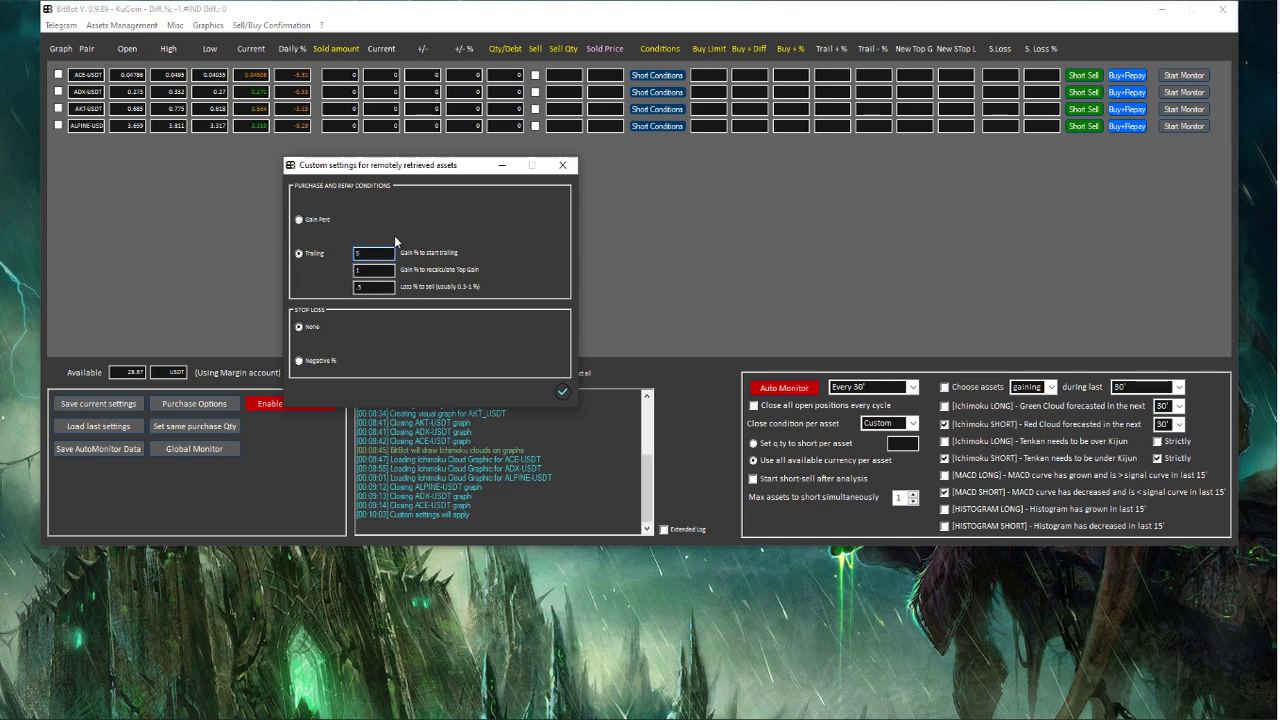
# Use trailing as the custom purchase and repay condition and apply a negative stop loss of 4%.
pyautogui.click(299, 219)
pyautogui.click(301, 255)
pyautogui.doubleClick(372, 360)
pyautogui.write('4')
pyautogui.click(563, 395)
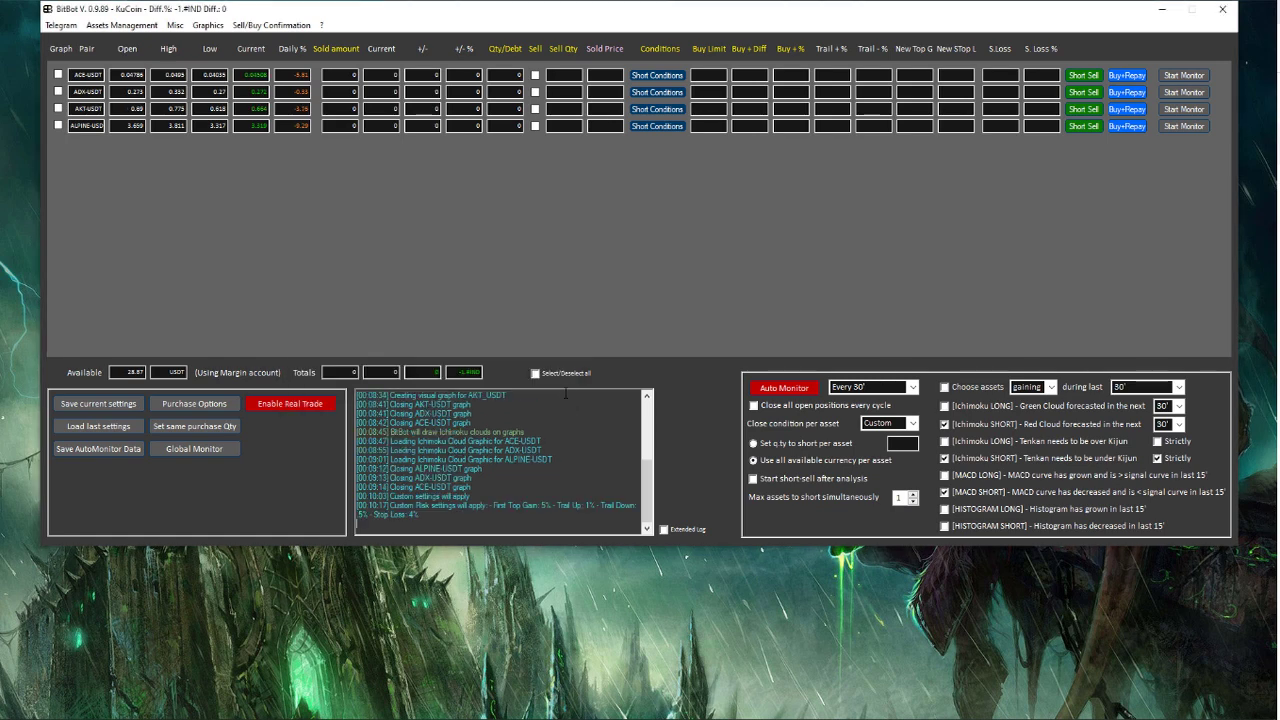
# Set the quantity to short per asset to 30, start the Auto Monitor and look through the loaded assets.
pyautogui.click(754, 443)
pyautogui.click(892, 444)
pyautogui.click(783, 388)
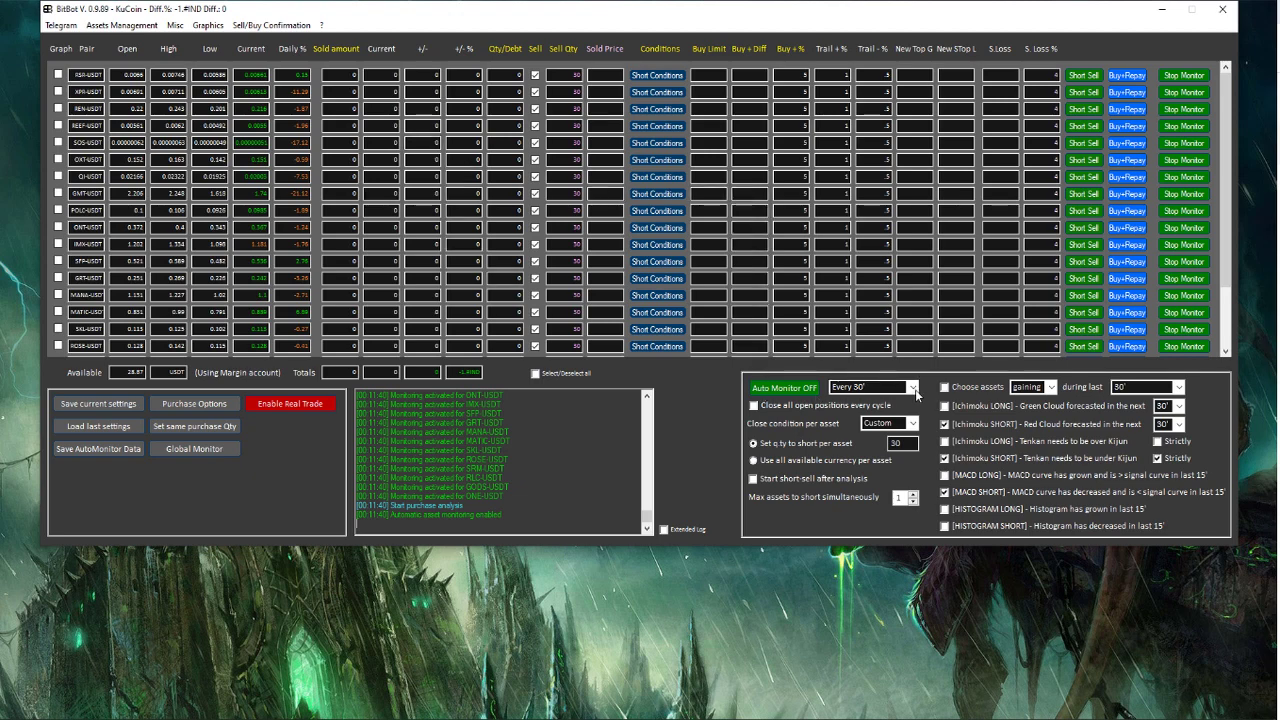
pyautogui.scroll(-2, 640, 200)
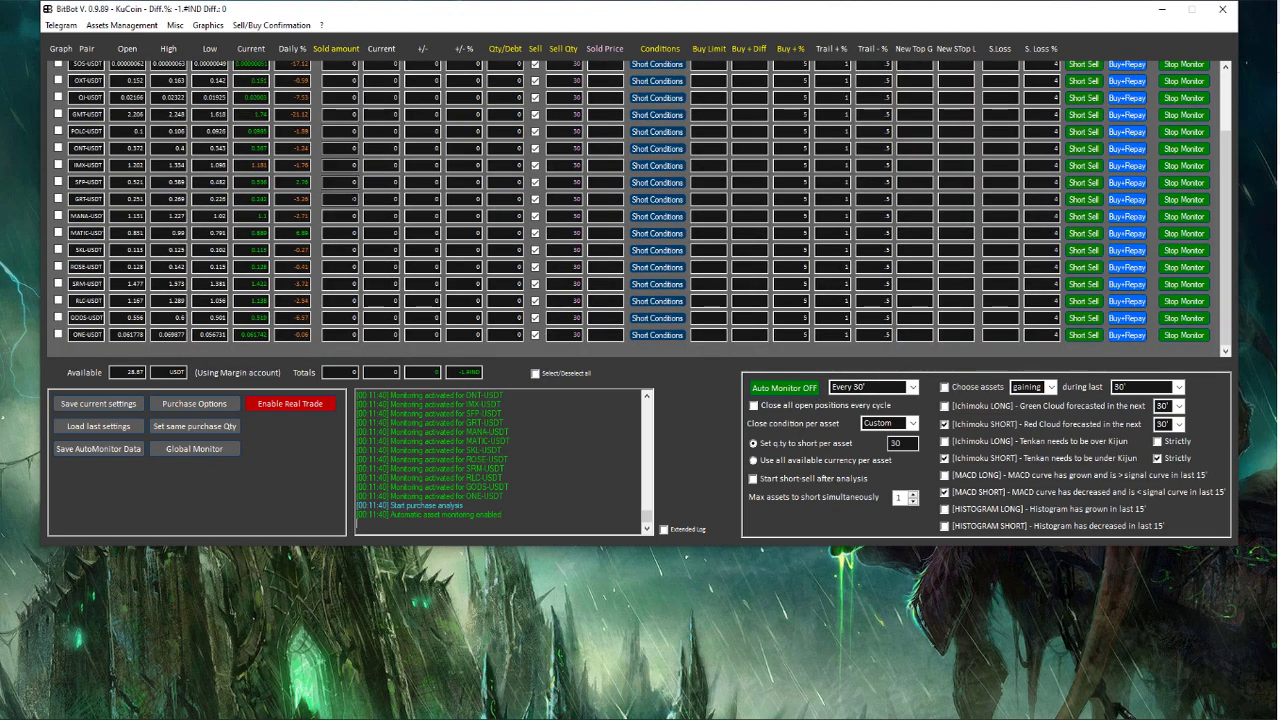
pyautogui.scroll(2, 640, 200)
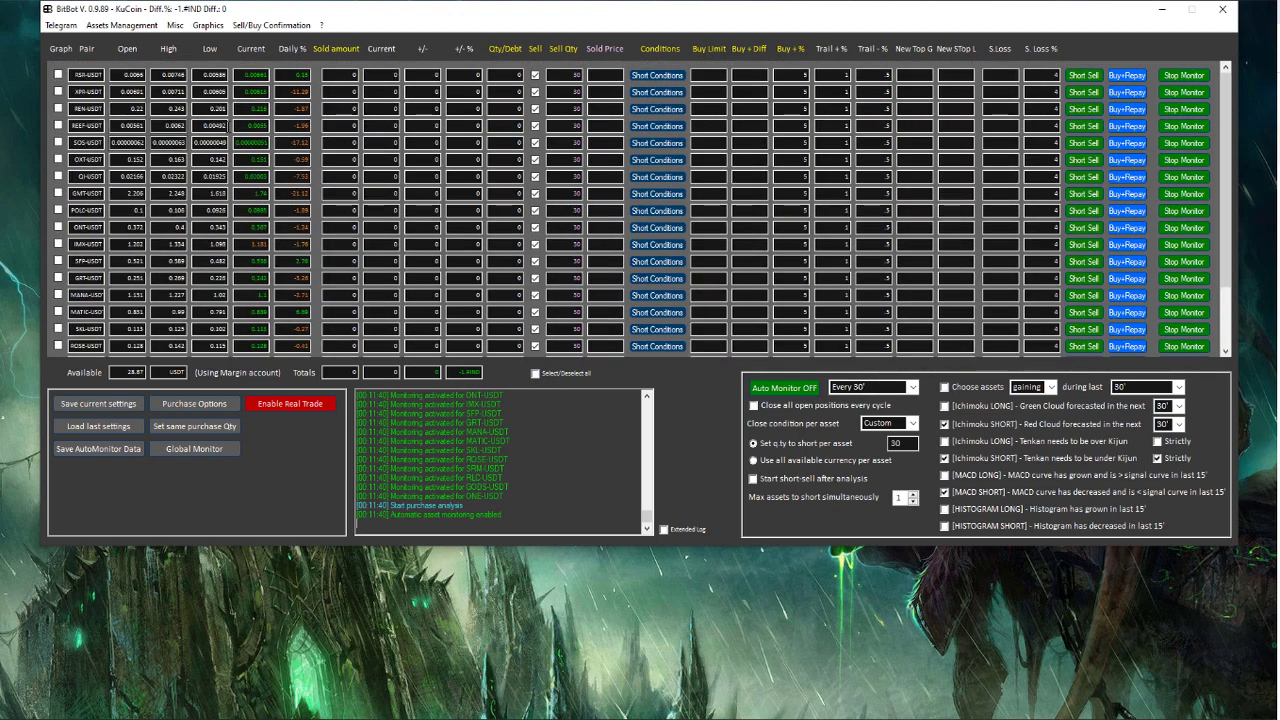
# Set the graphs to show the MACD signal and view the XPR-USDT graph, closing it again.
pyautogui.click(208, 25)
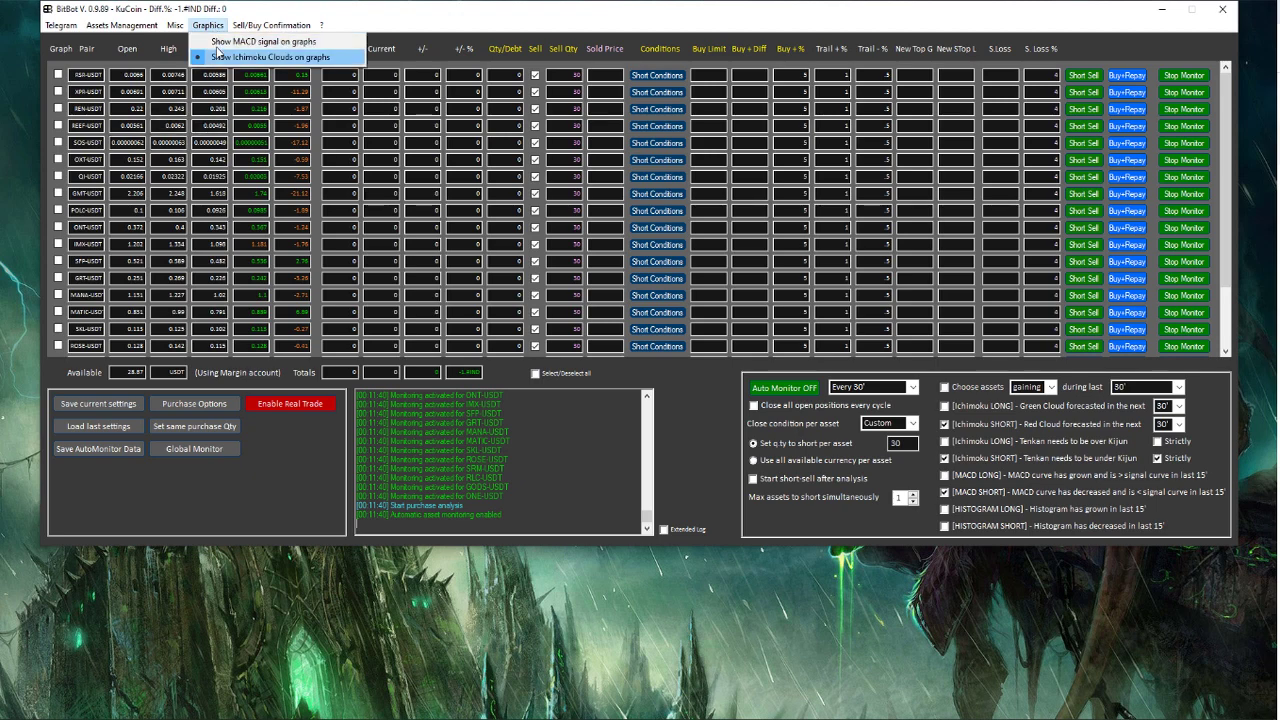
pyautogui.click(220, 41)
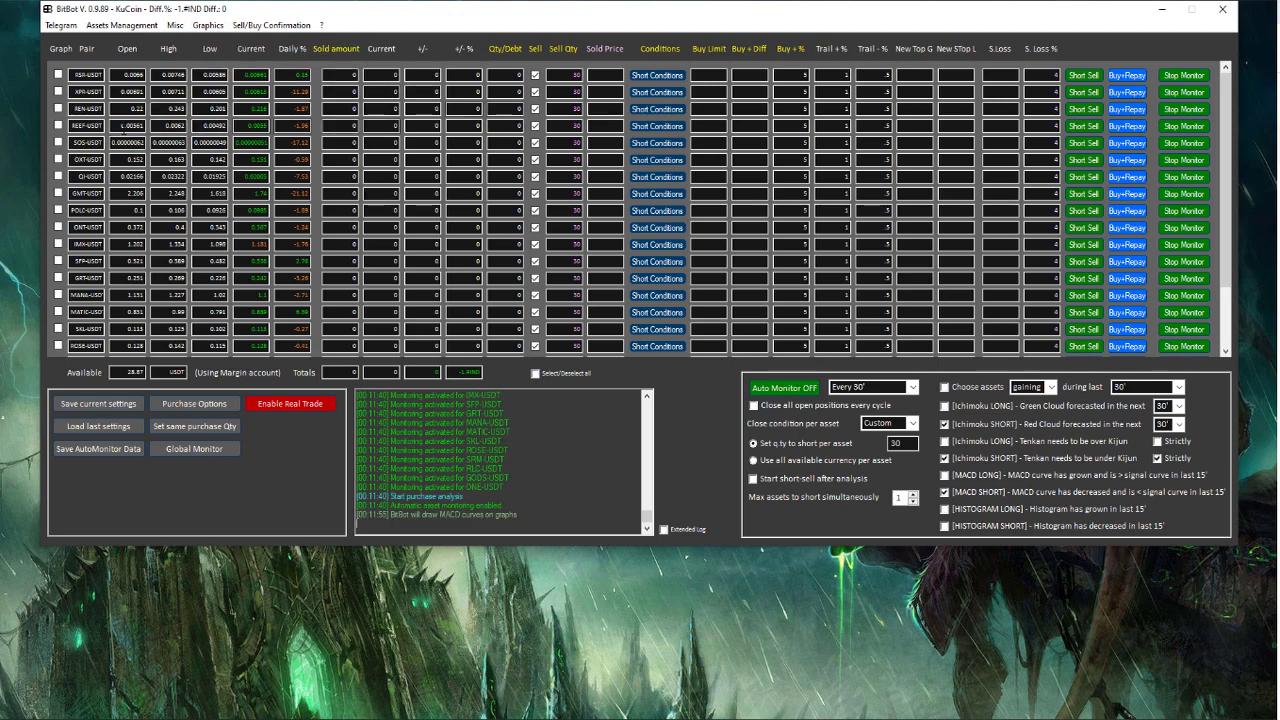
pyautogui.click(58, 91)
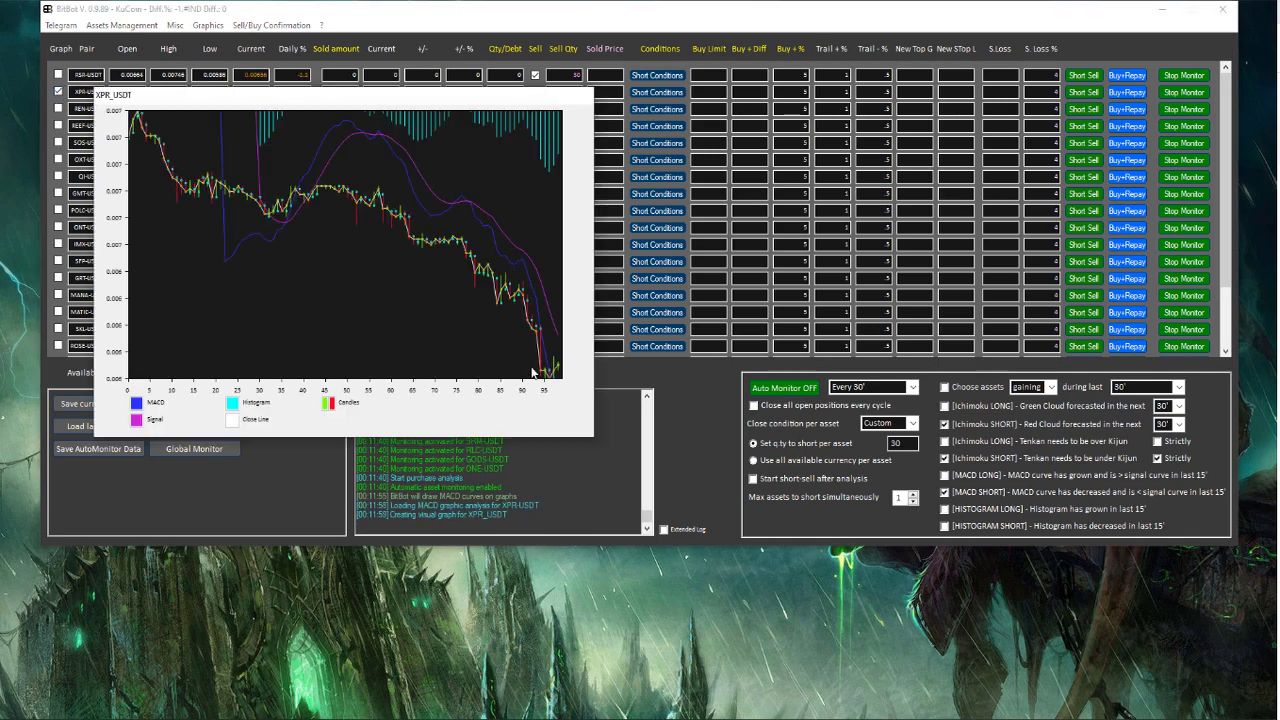
pyautogui.click(58, 91)
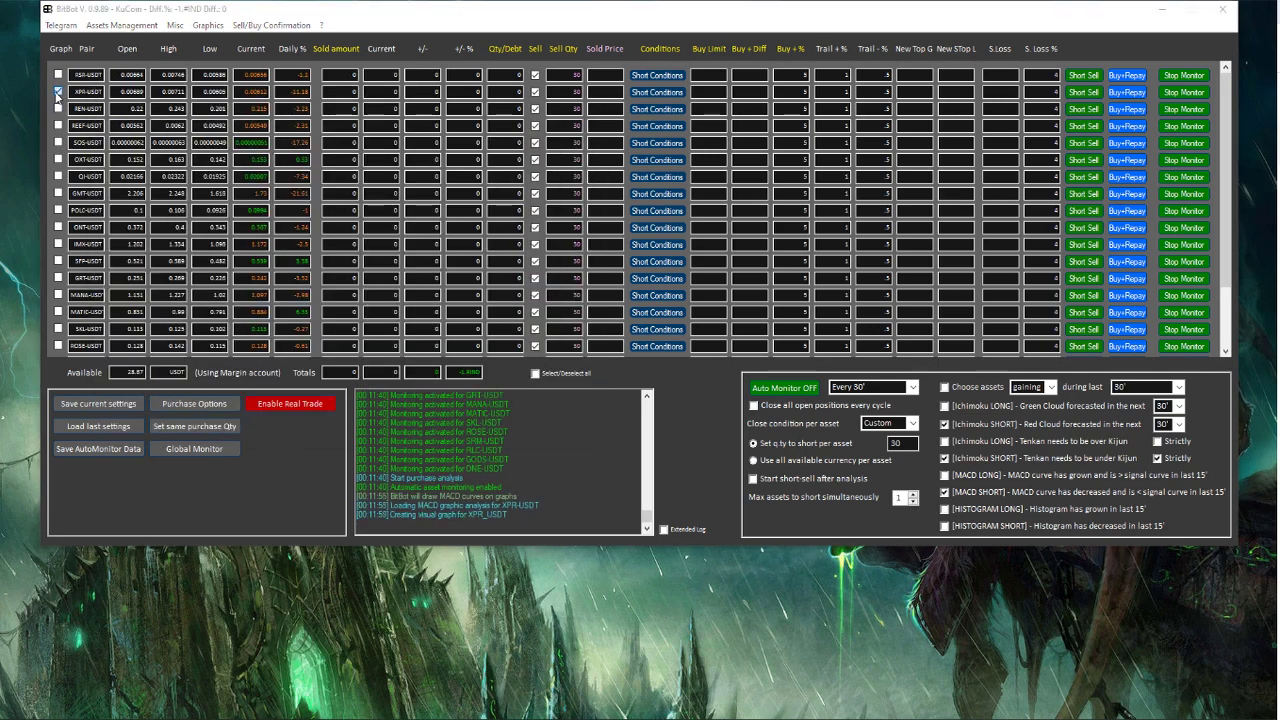
# View the MACD graphs of SOS-USDT and GMT-USDT one after the other, closing each.
pyautogui.click(58, 142)
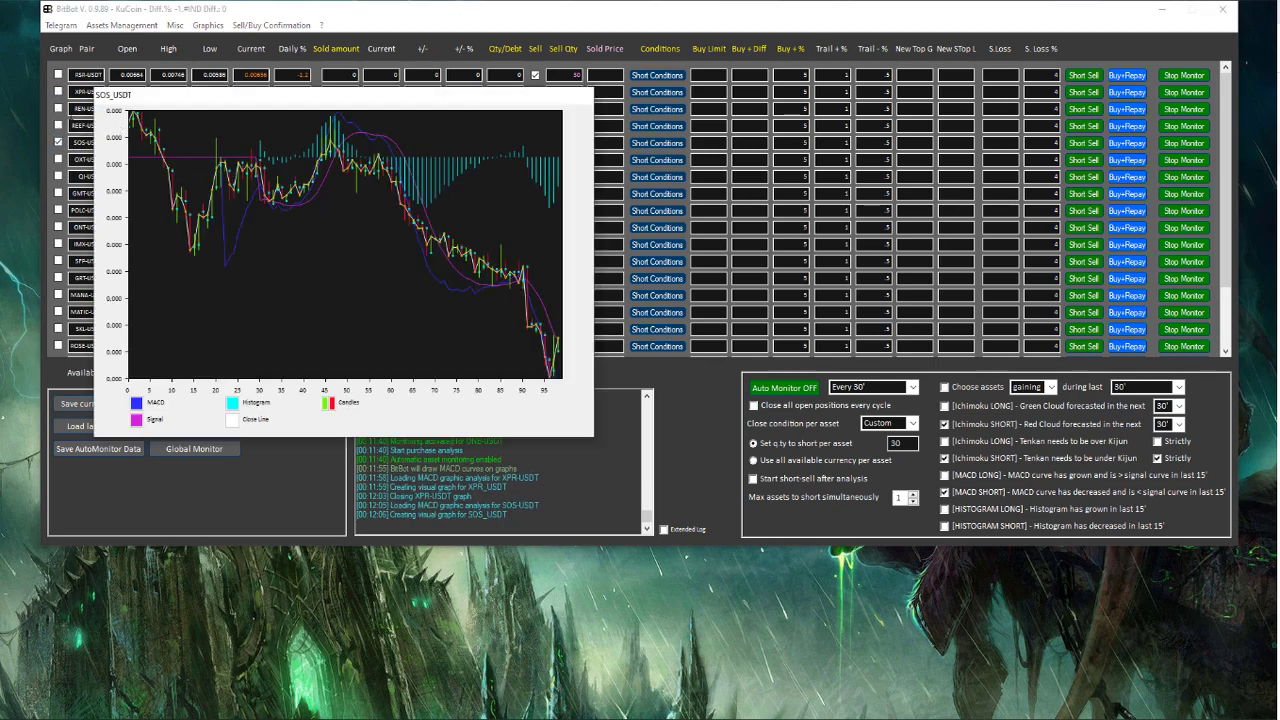
pyautogui.click(59, 142)
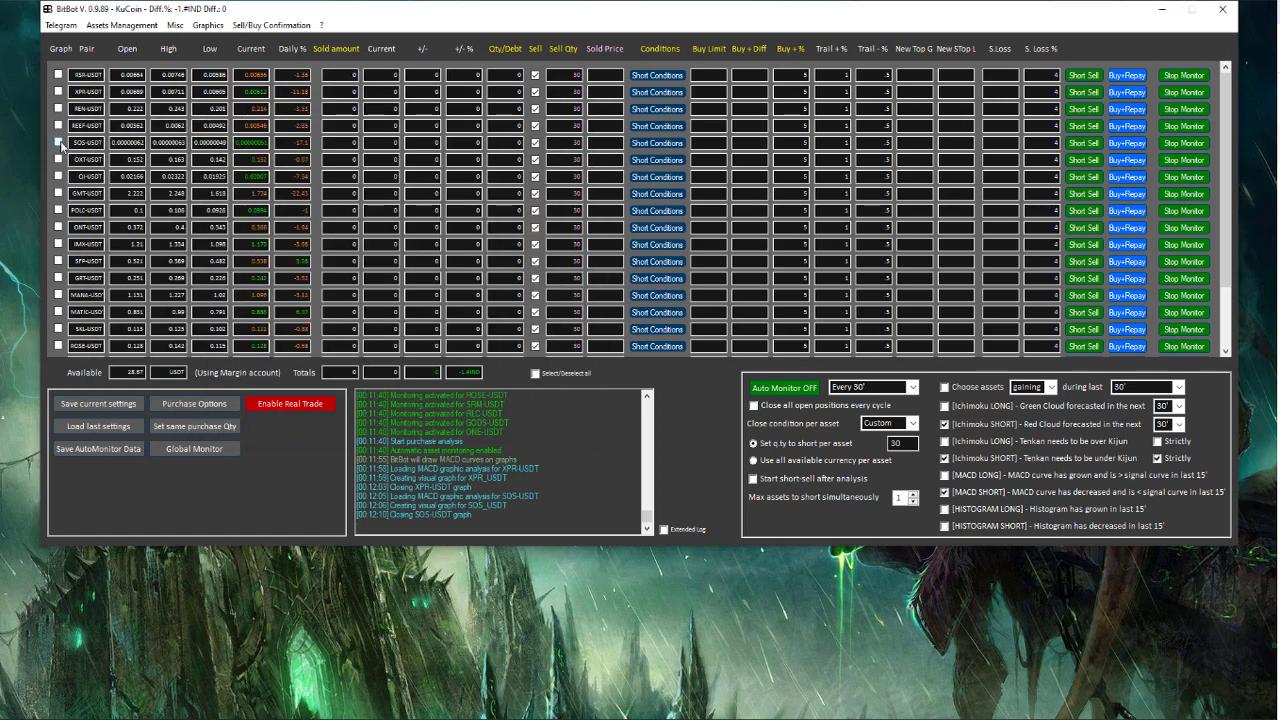
pyautogui.click(58, 193)
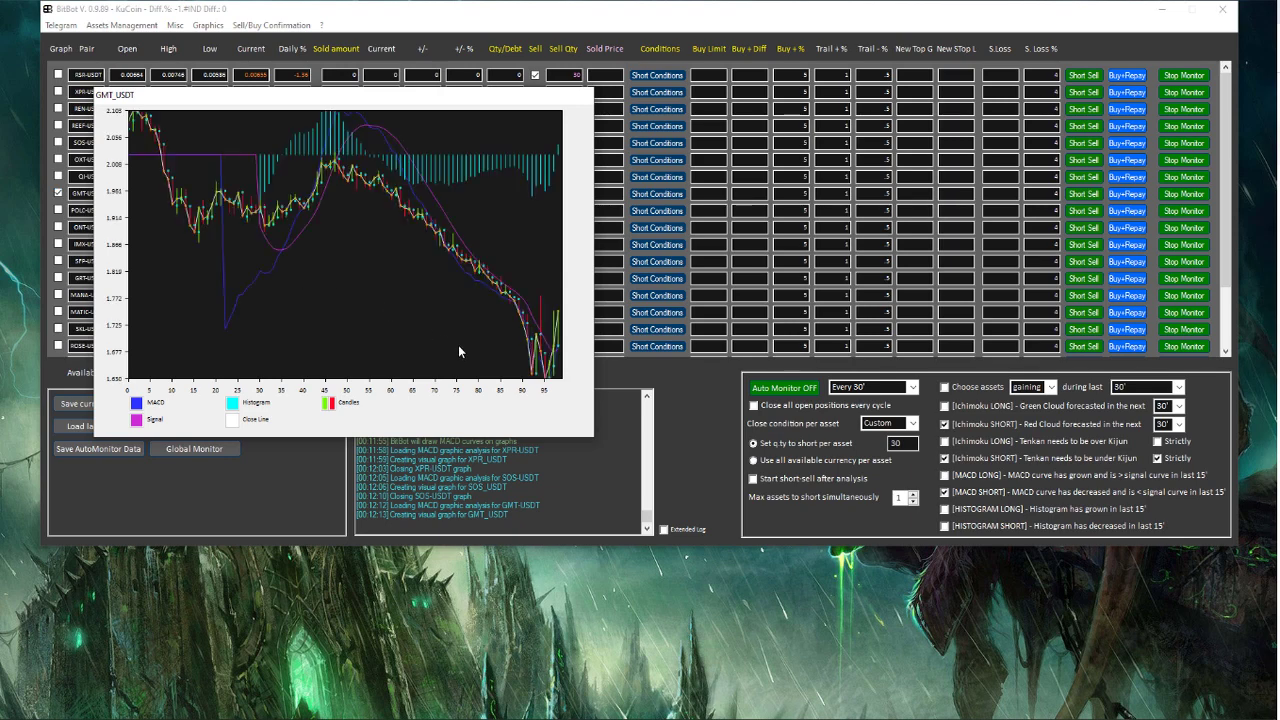
pyautogui.click(58, 193)
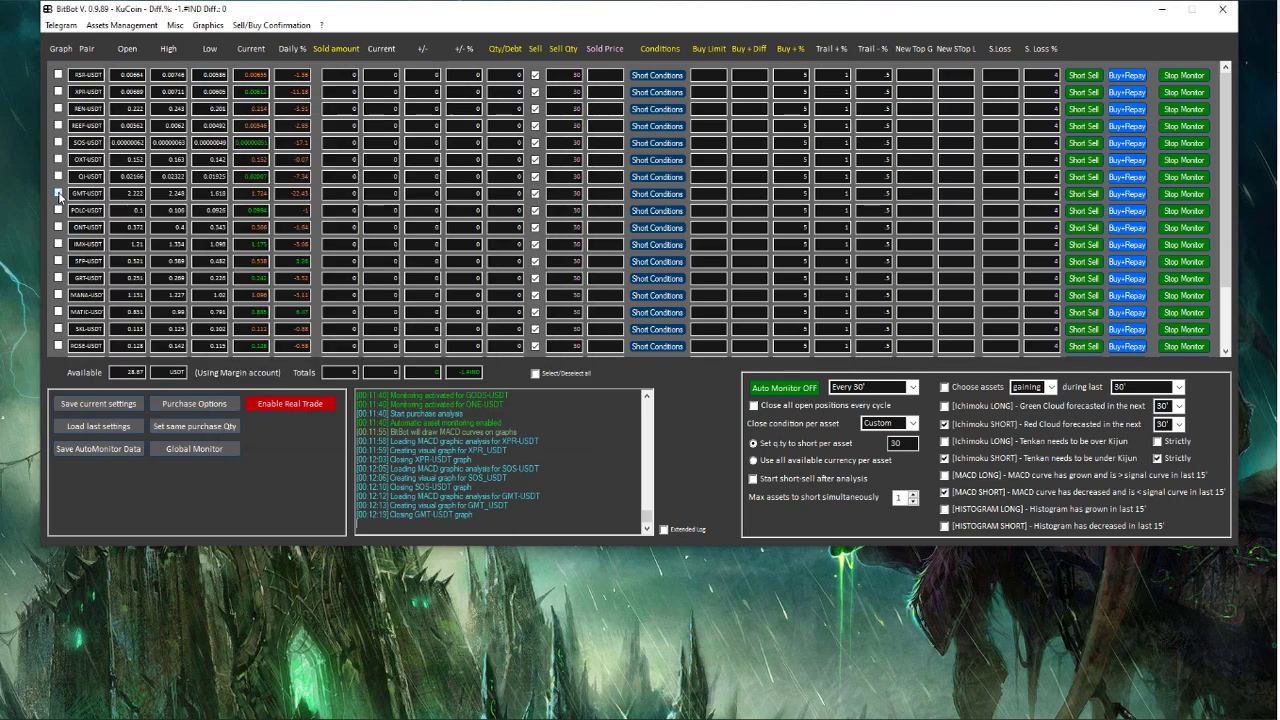
# Inspect the MACD graphs of MATIC-USDT, QI-USDT, REN-USDT and ONT-USDT in turn, closing each.
pyautogui.click(58, 312)
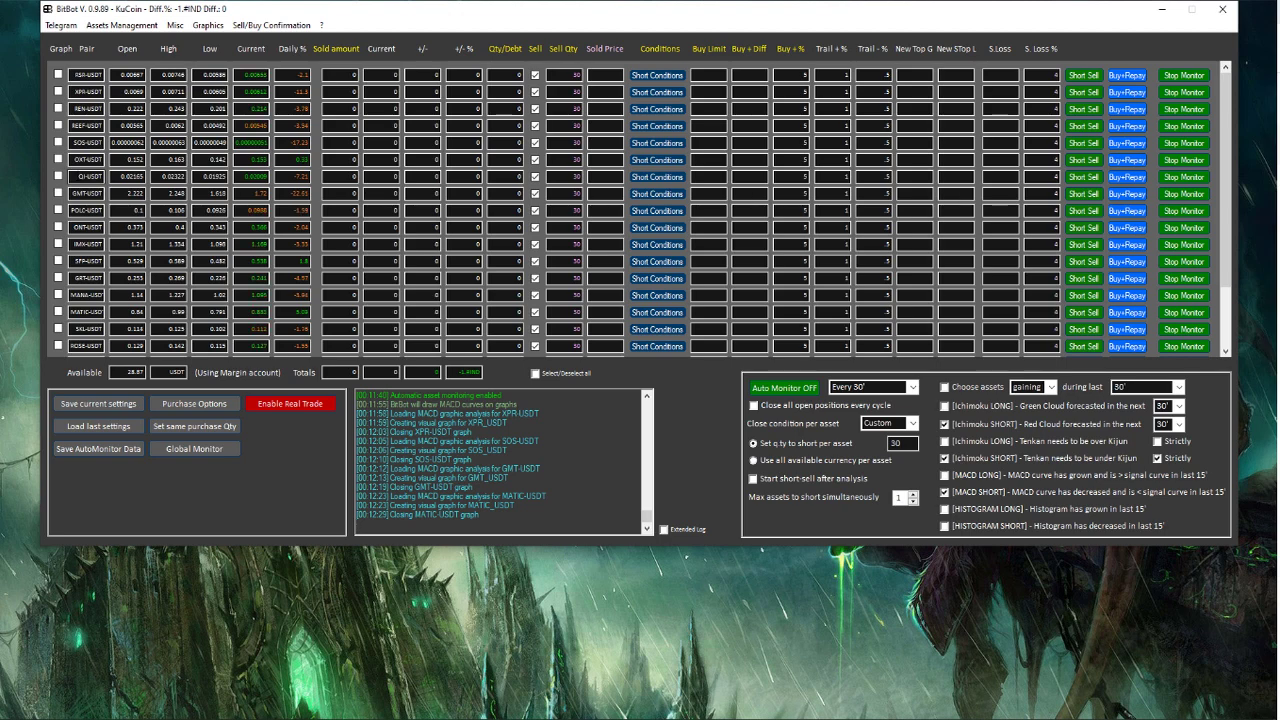
pyautogui.click(58, 176)
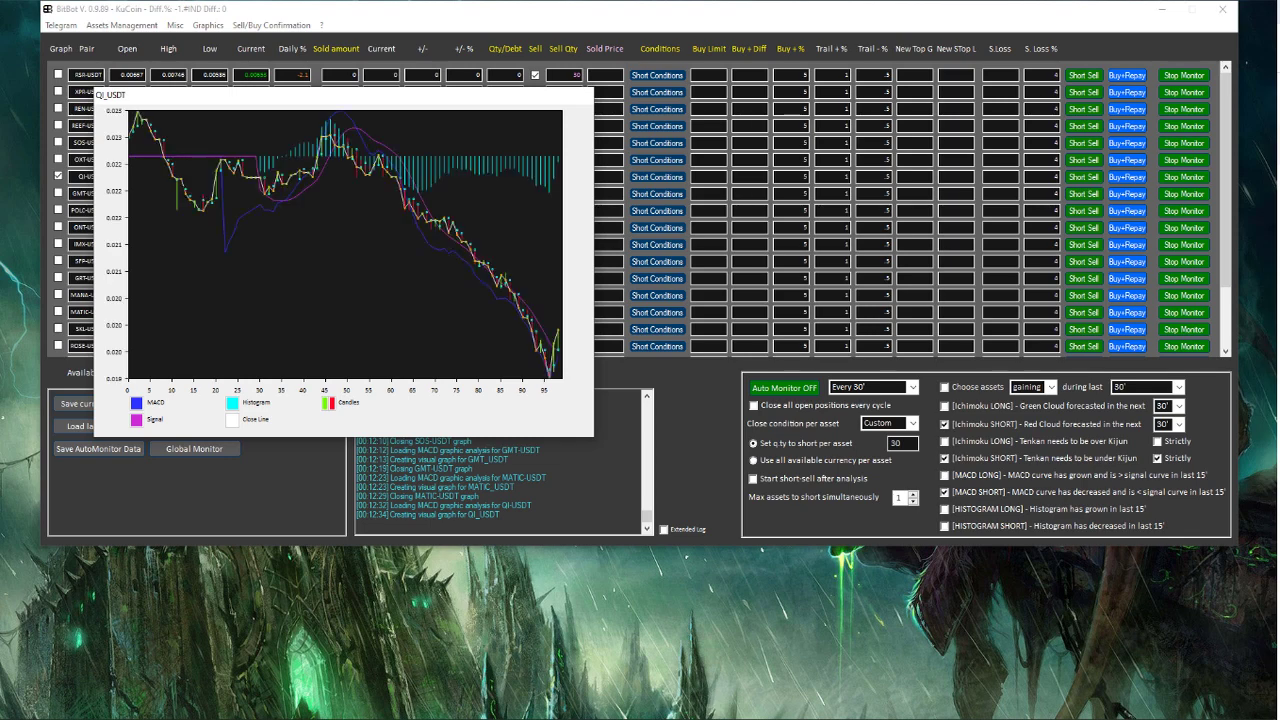
pyautogui.click(58, 176)
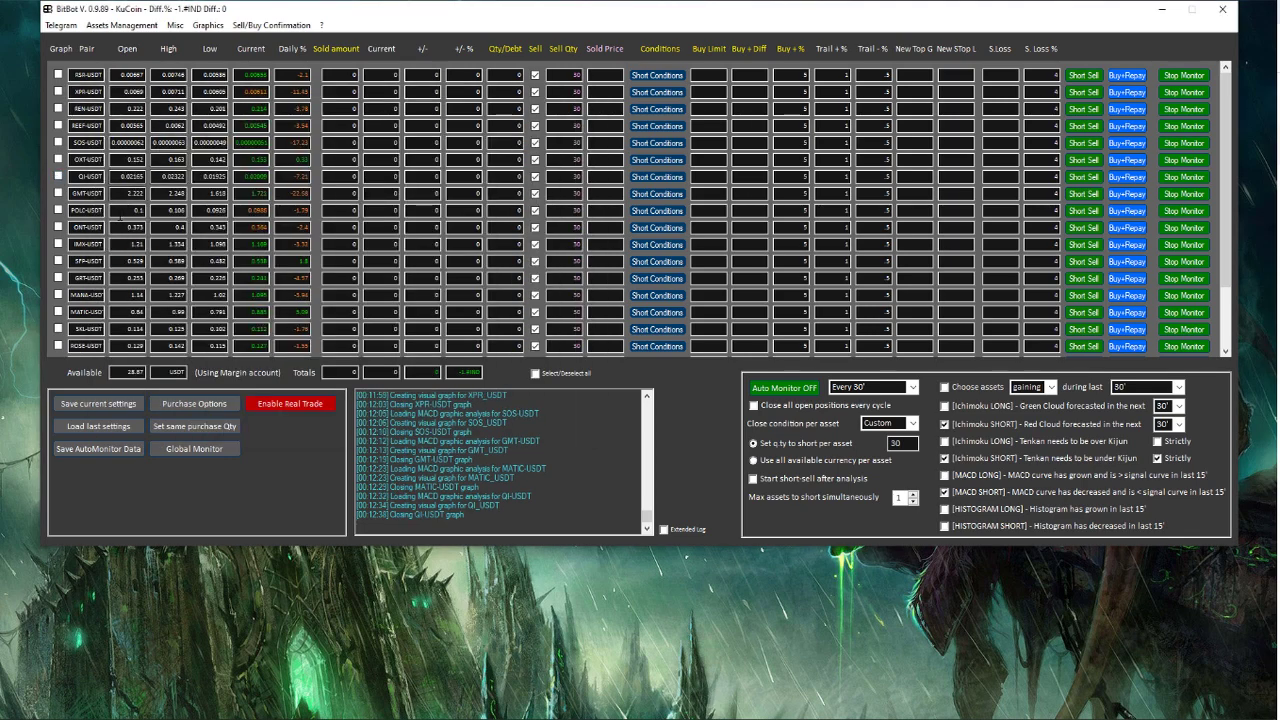
pyautogui.click(58, 108)
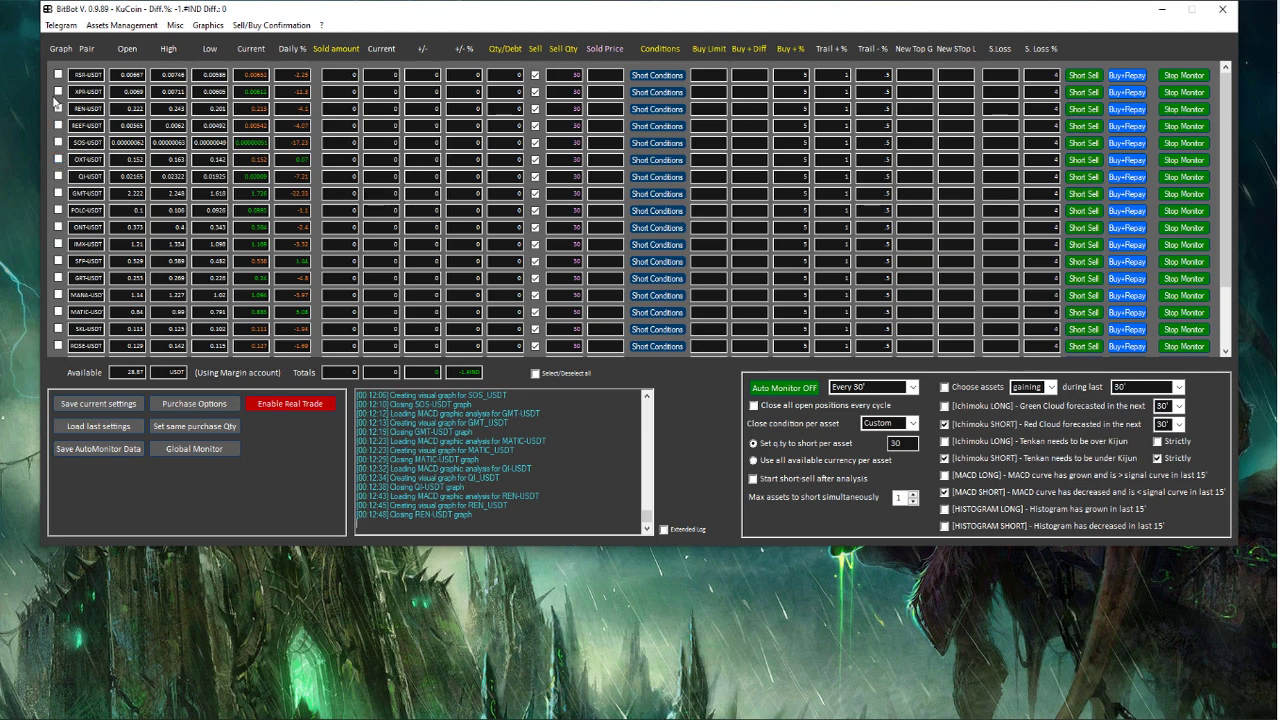
pyautogui.click(58, 227)
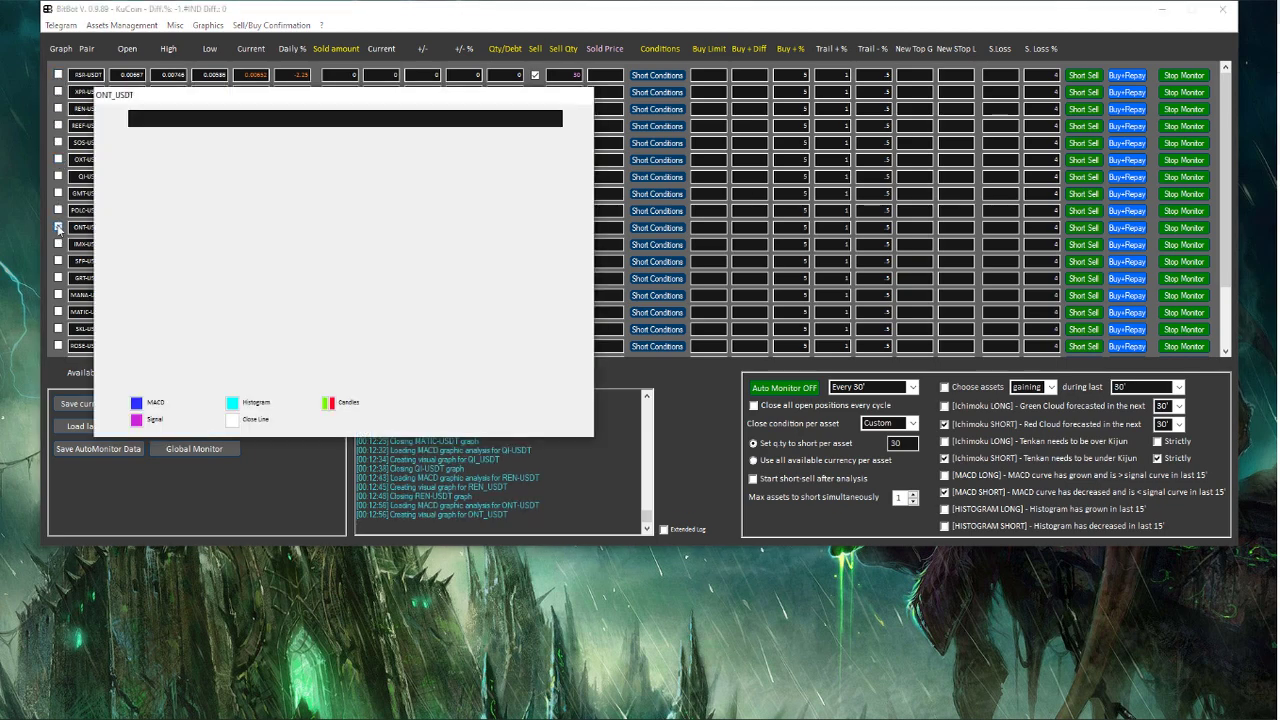
pyautogui.click(58, 227)
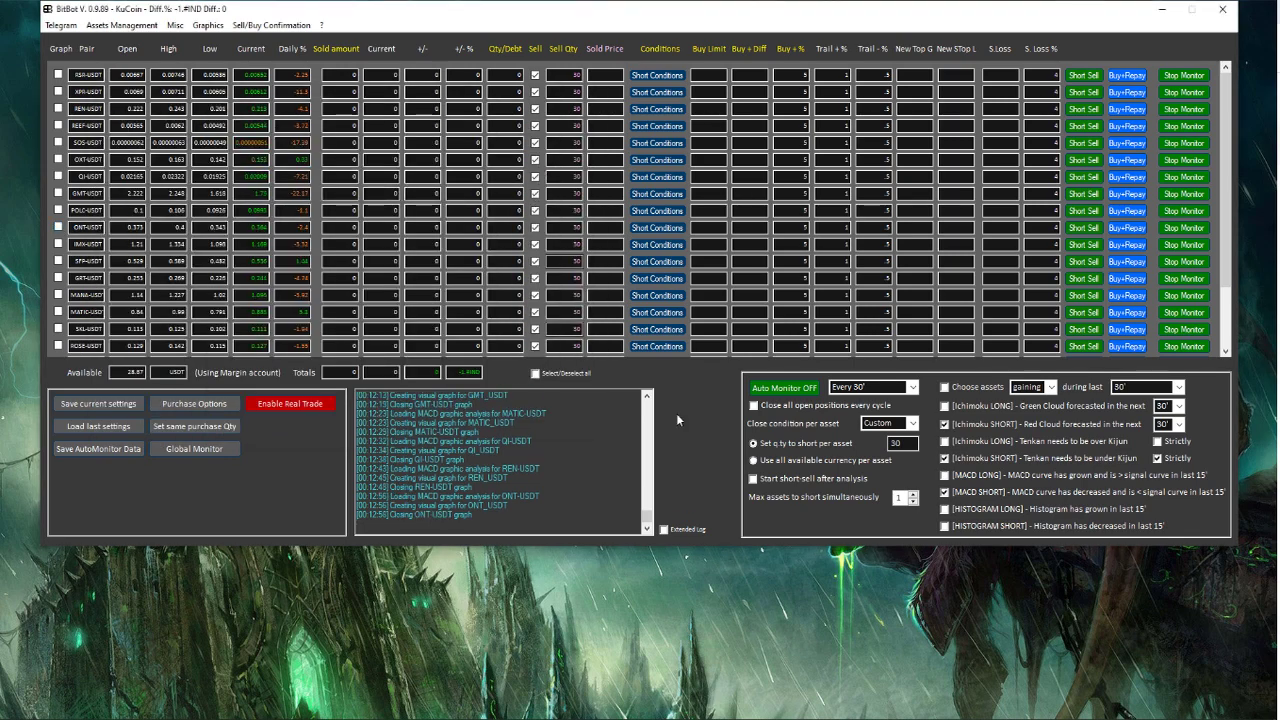
# Turn off the Auto Monitor.
pyautogui.click(755, 392)
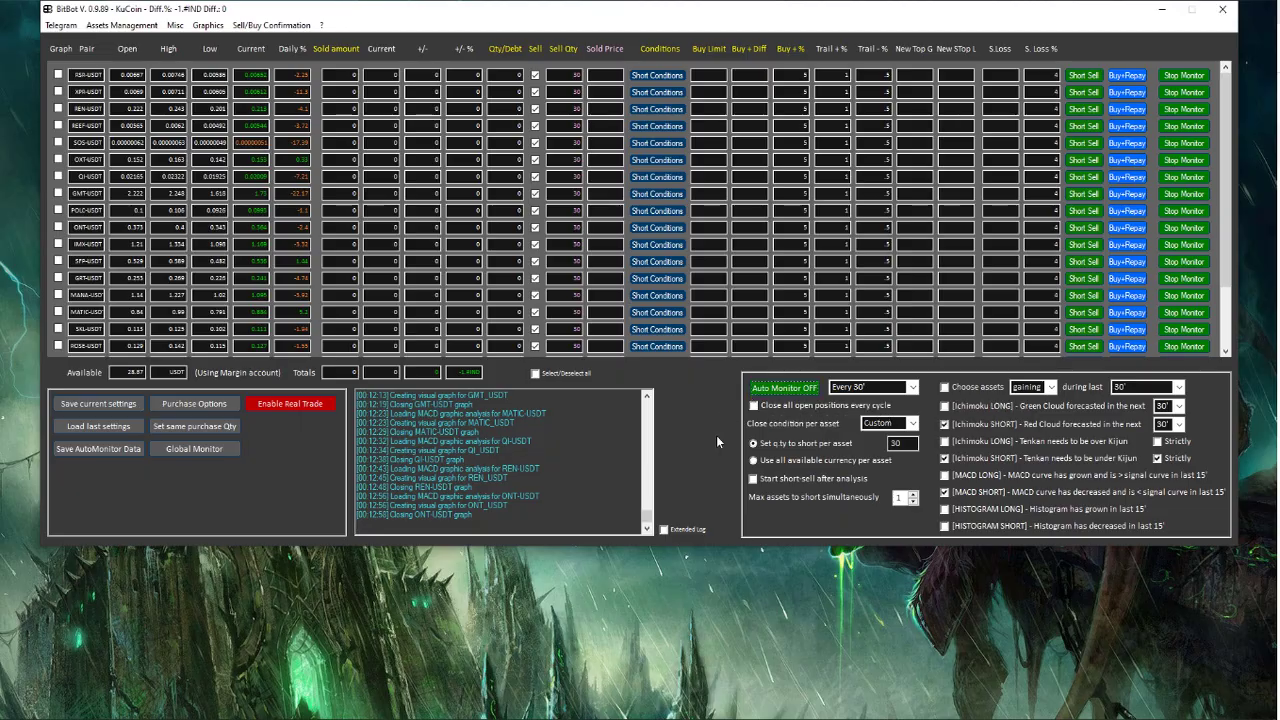